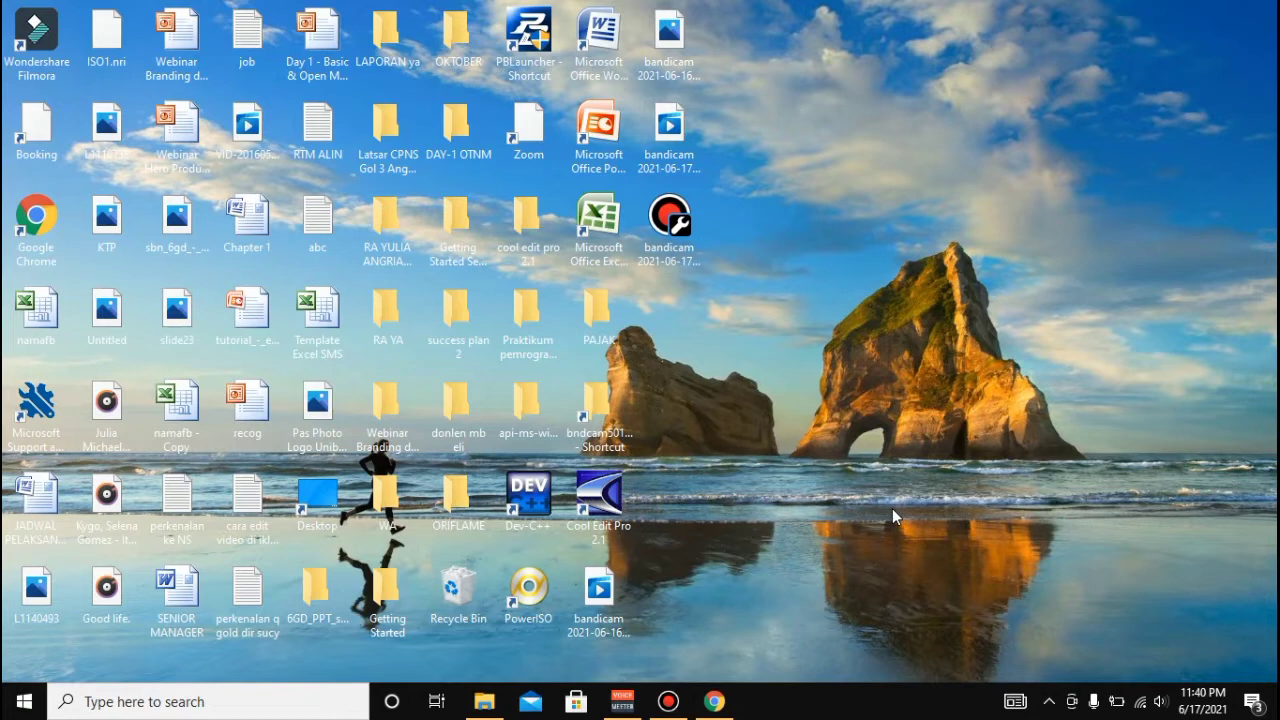
- Google 'mendeley' in Chrome and open the Mendeley Desktop for Windows download page
{"action": "left_click", "coordinate": [714, 701]}
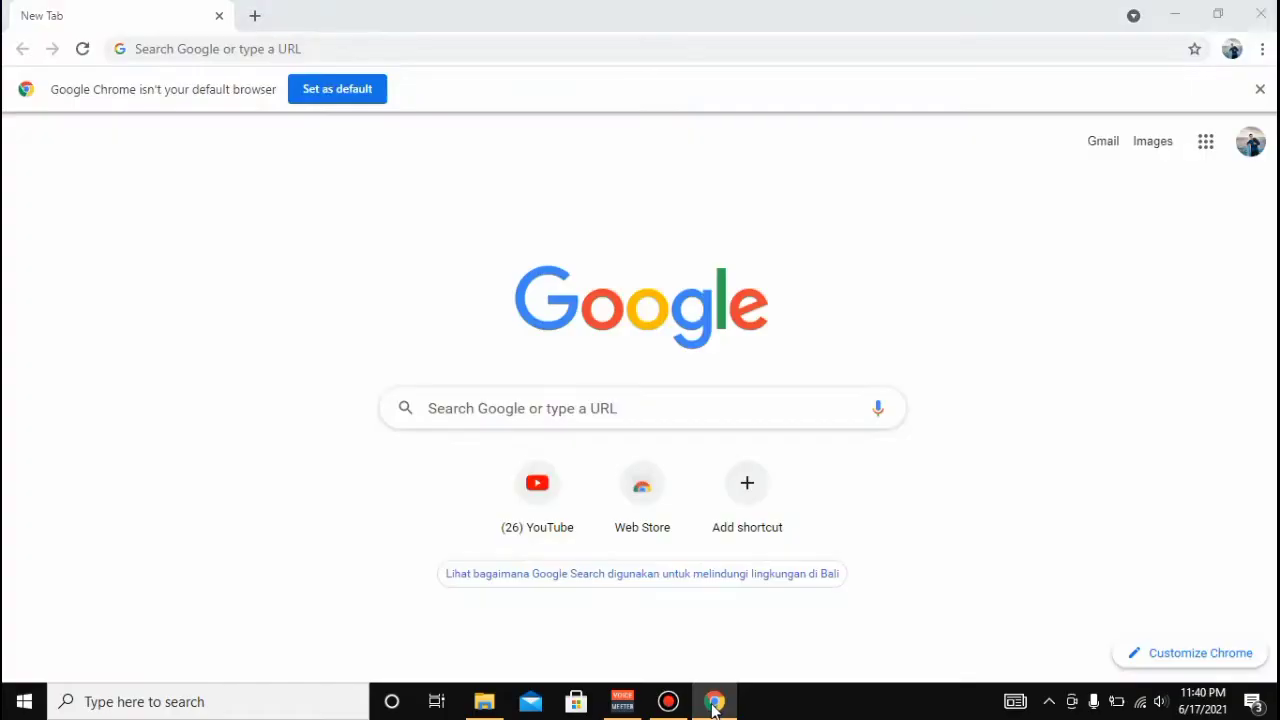
{"action": "left_click", "coordinate": [483, 416]}
{"action": "type", "text": "mende"}
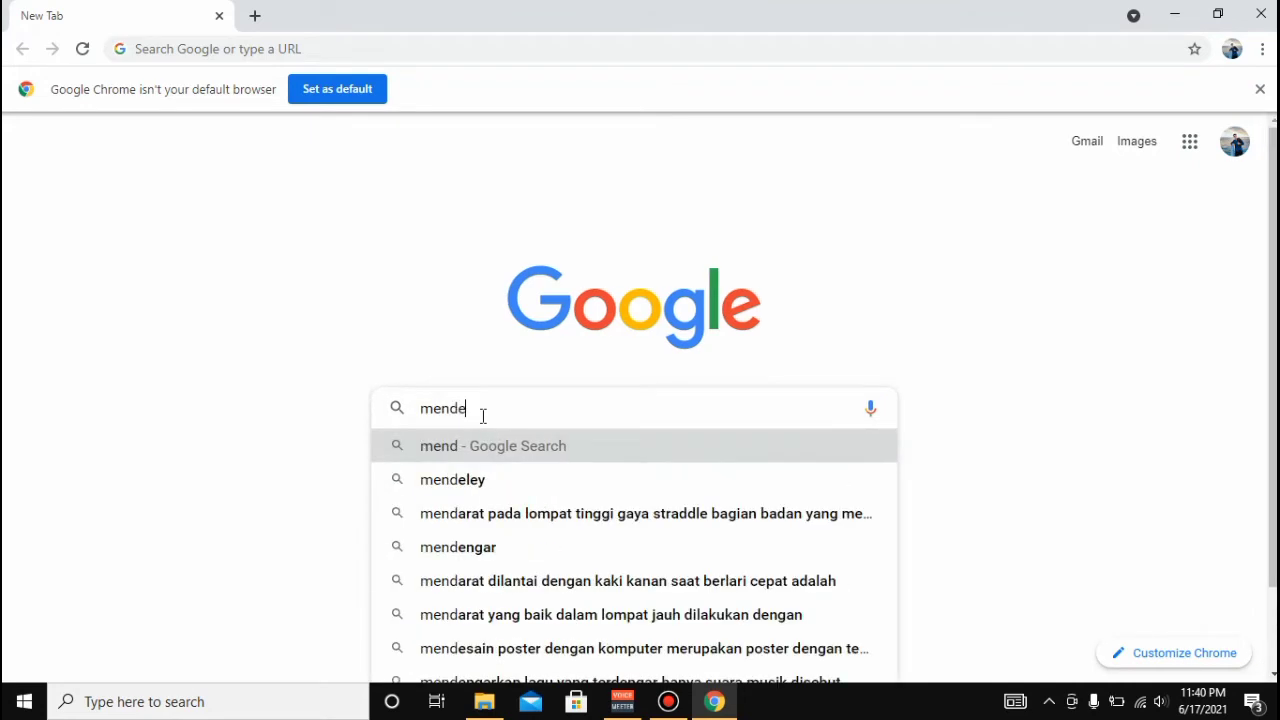
{"action": "left_click", "coordinate": [481, 479]}
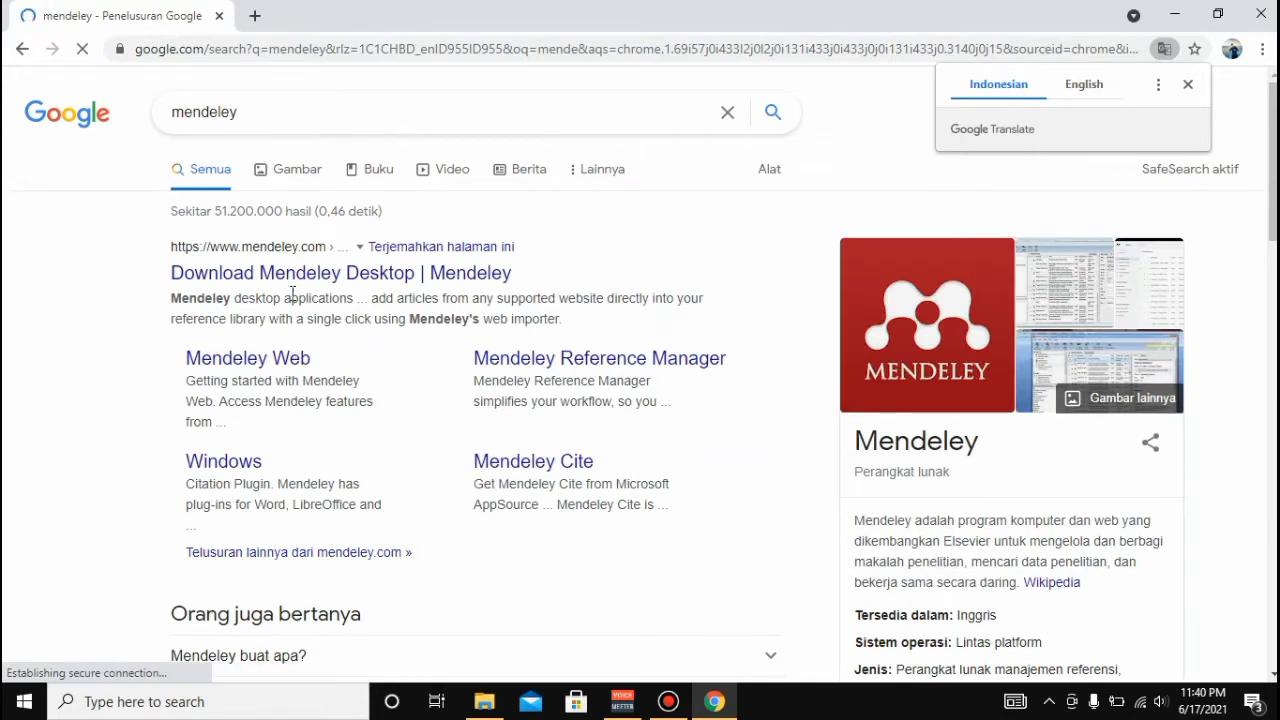
{"action": "left_click", "coordinate": [233, 464]}
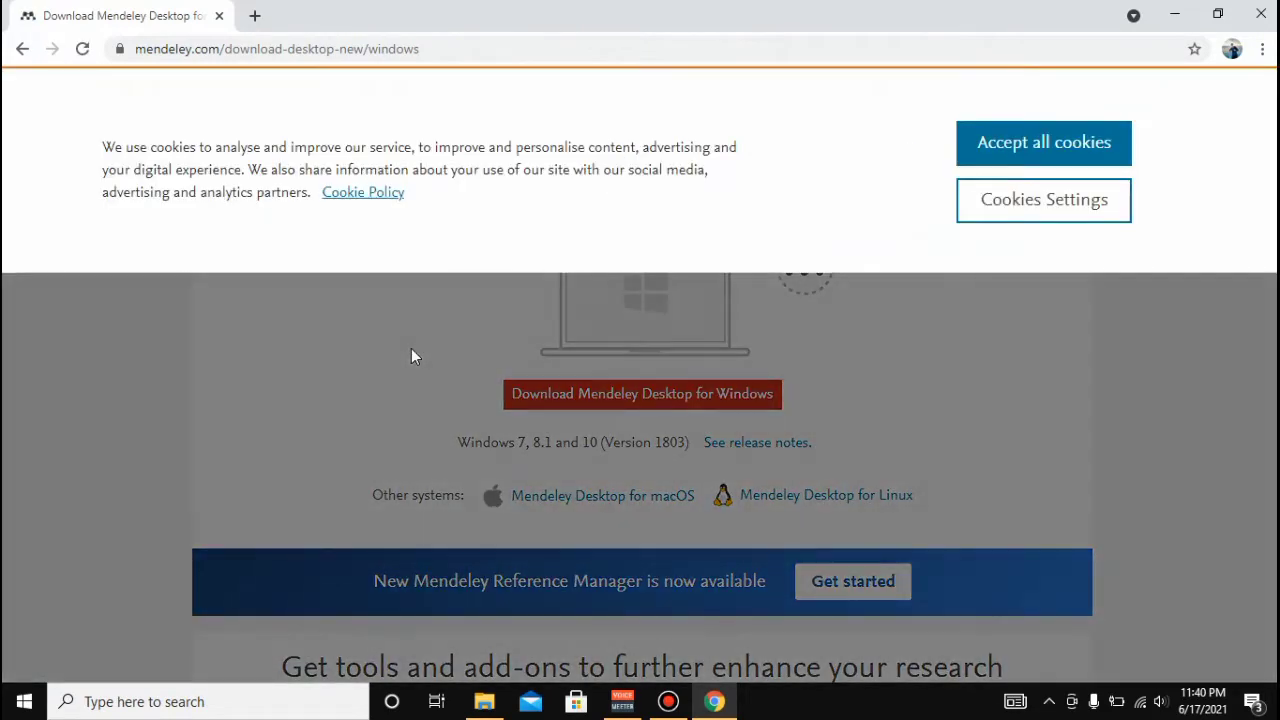
- Accept all cookies and download the Mendeley Desktop for Windows installer
{"action": "left_click", "coordinate": [997, 148]}
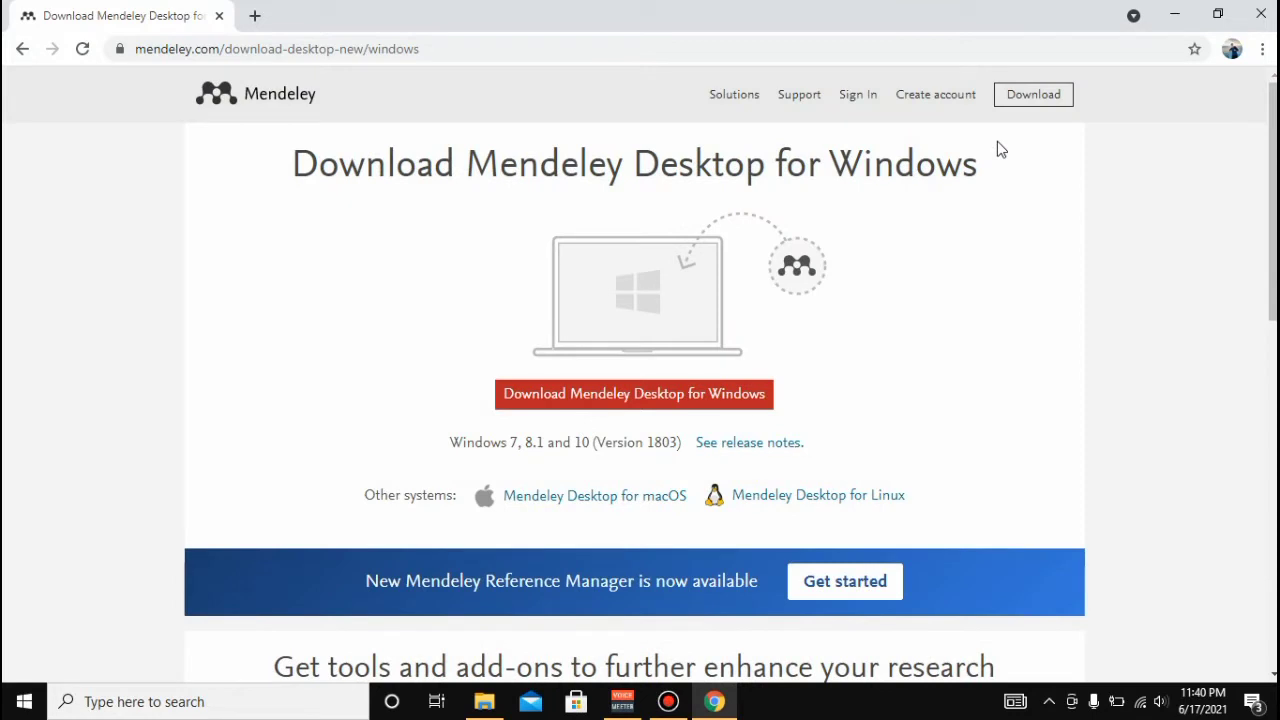
{"action": "left_click", "coordinate": [629, 403]}
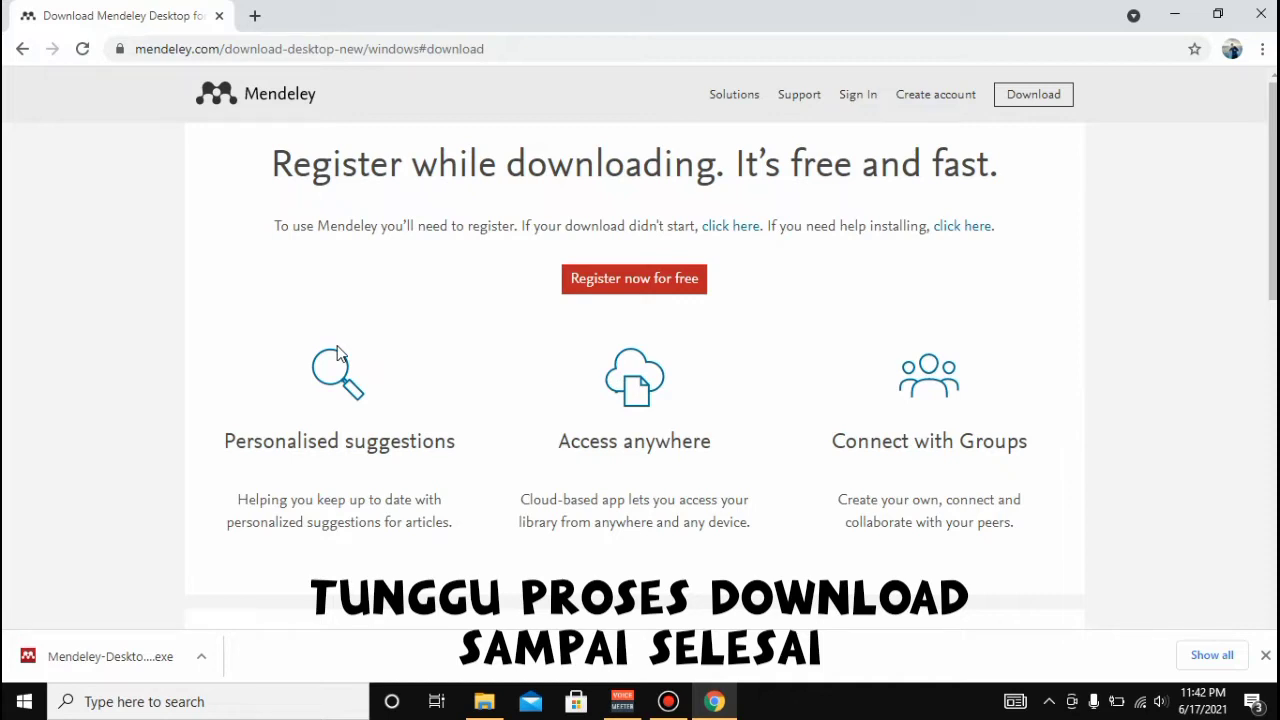
- Run the downloaded Mendeley Desktop installer from Chrome's download bar
{"action": "left_click", "coordinate": [201, 660]}
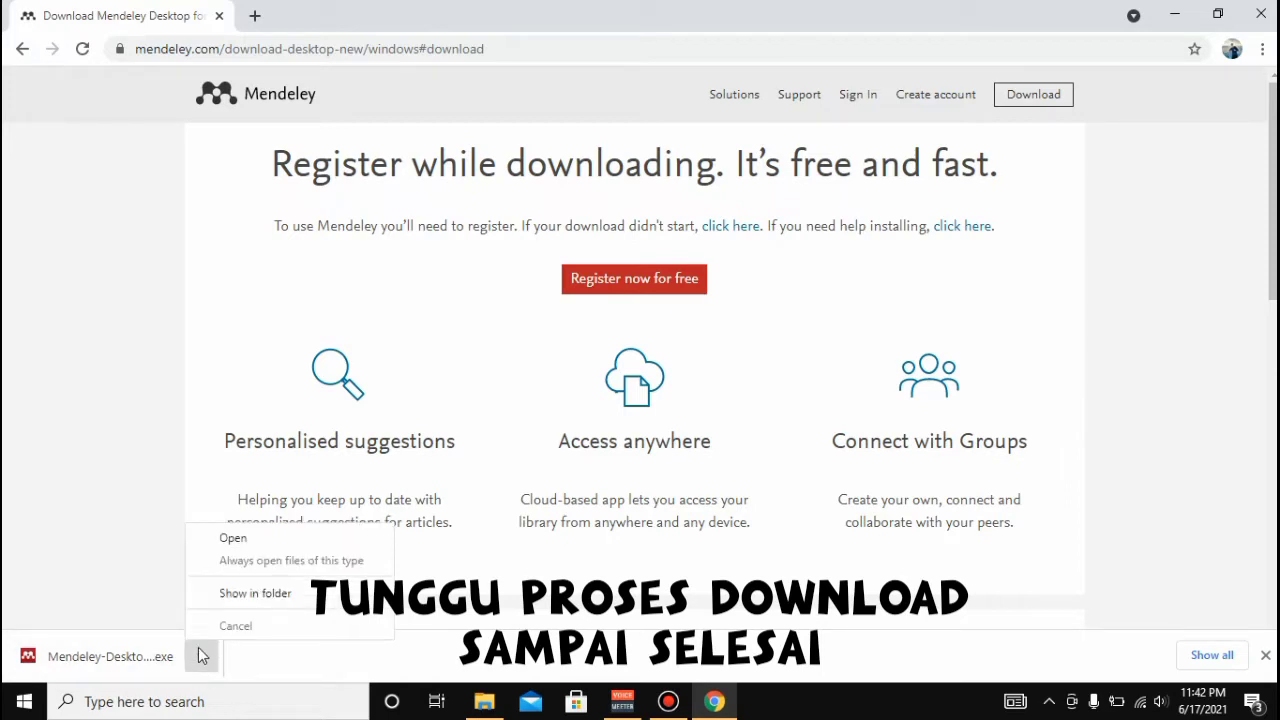
{"action": "left_click", "coordinate": [226, 542]}
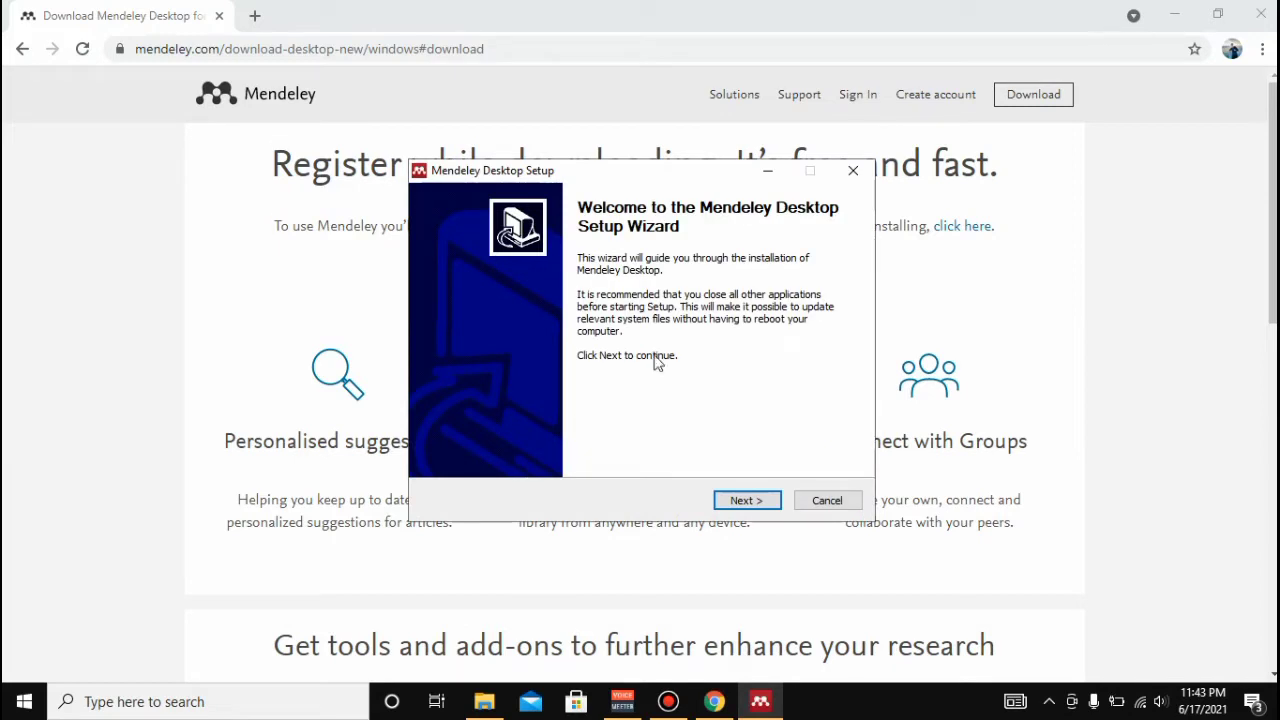
- Install Mendeley Desktop, accepting the licence and keeping the default install and Start Menu folders
{"action": "left_click", "coordinate": [747, 500]}
{"action": "left_click", "coordinate": [745, 500]}
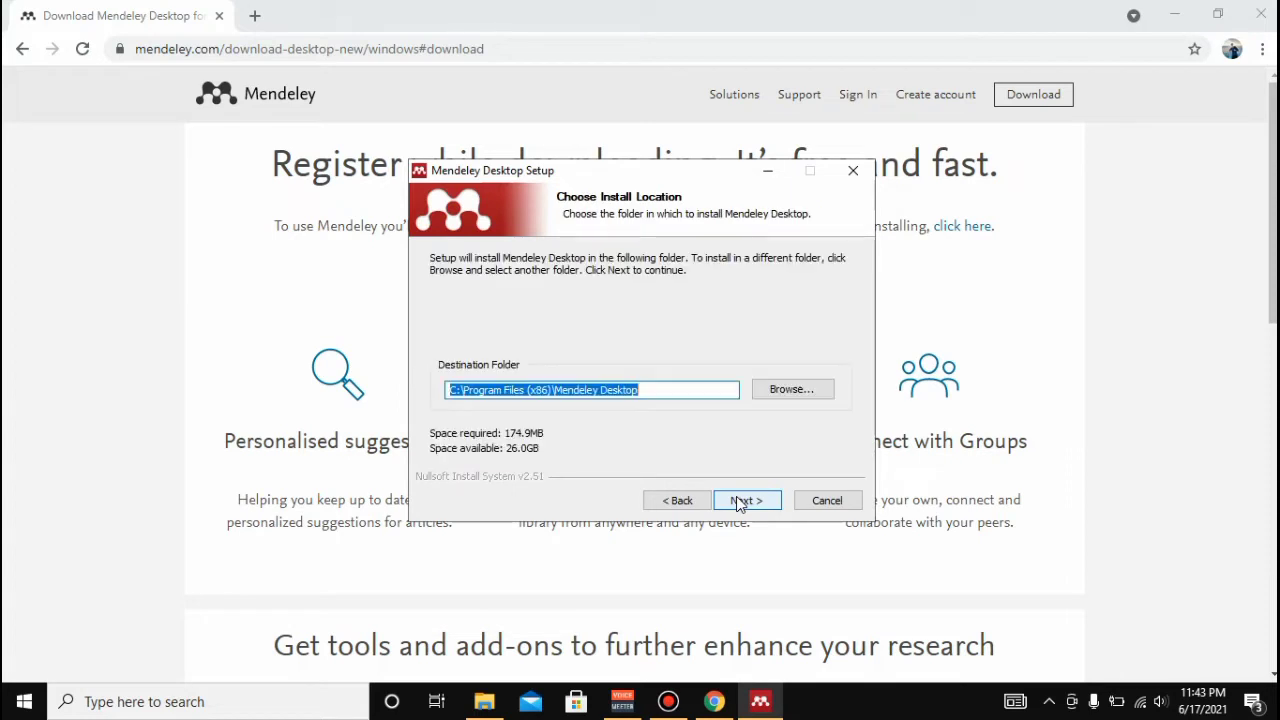
{"action": "left_click", "coordinate": [740, 503]}
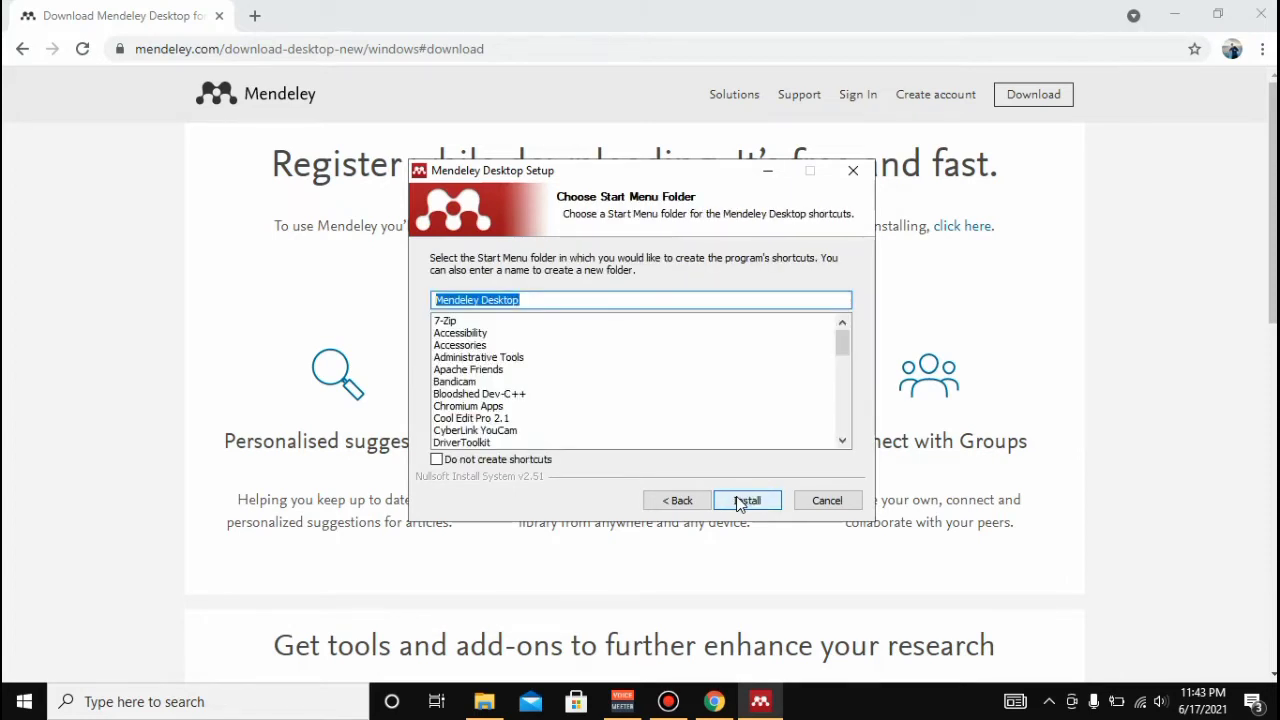
{"action": "left_click", "coordinate": [740, 503]}
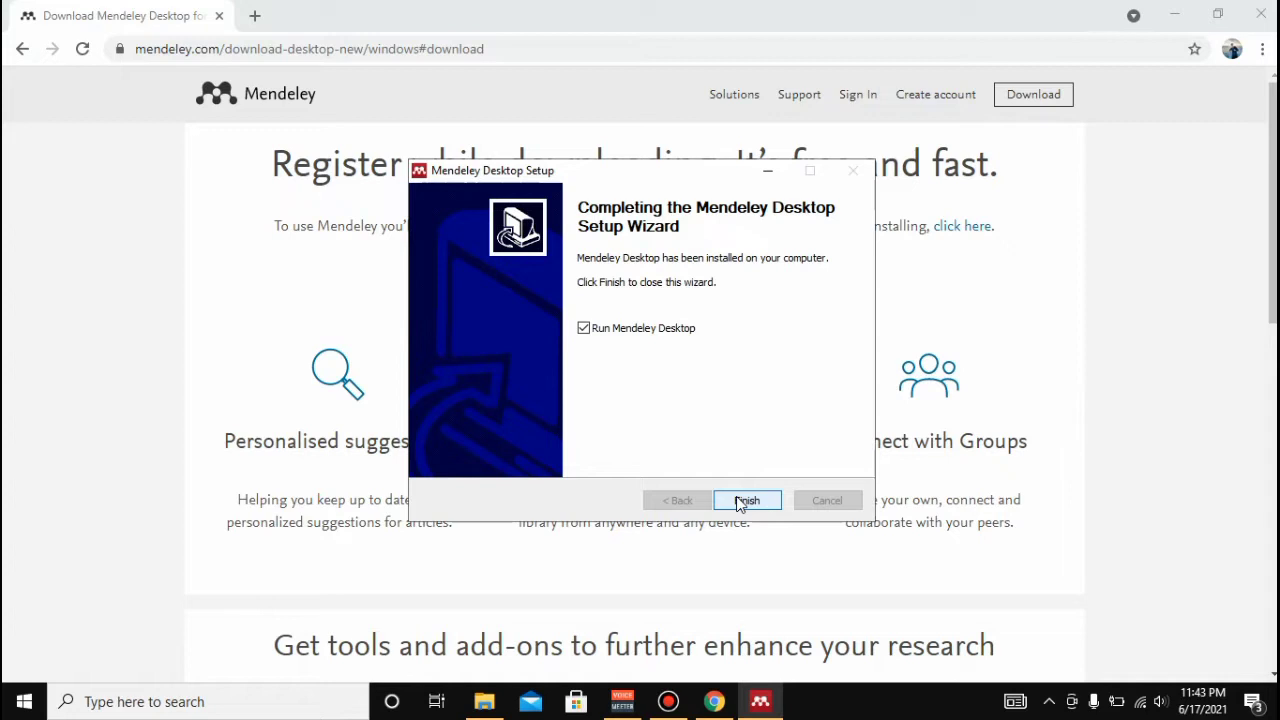
{"action": "left_click", "coordinate": [747, 500]}
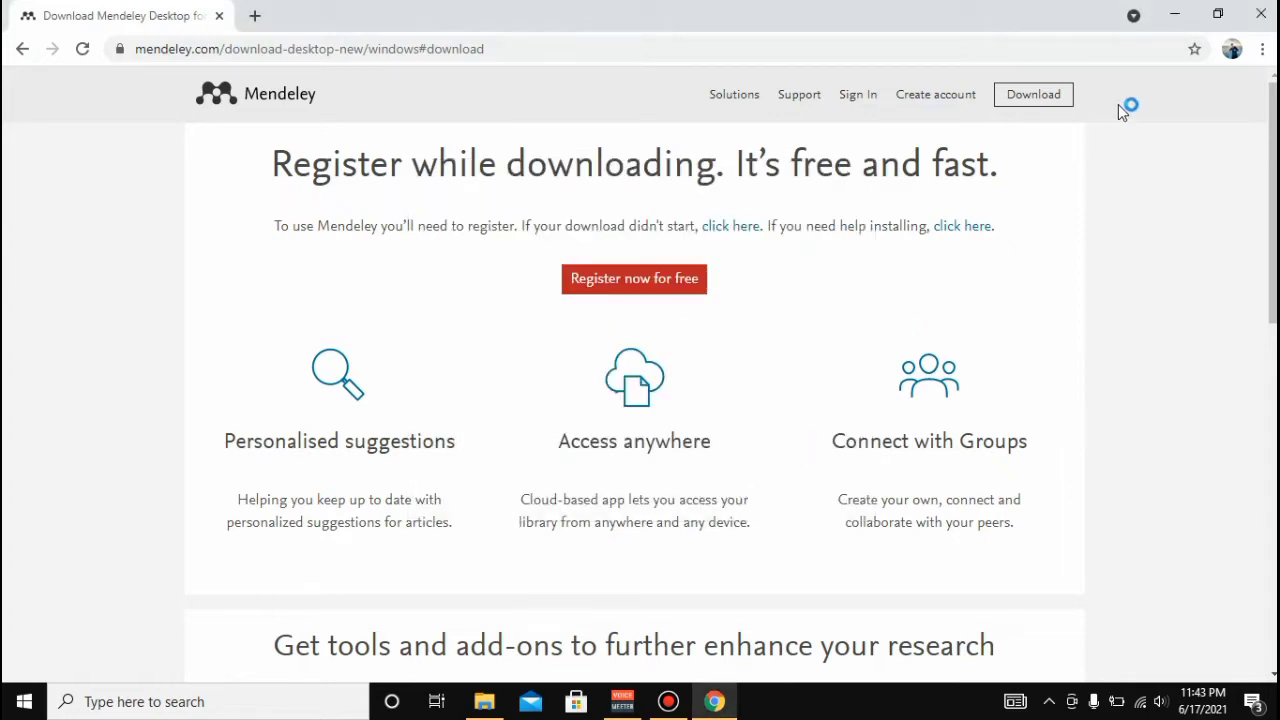
- Launch Mendeley Desktop from its desktop shortcut, dismiss the already-running warning, and return to Chrome
{"action": "left_click", "coordinate": [1175, 14]}
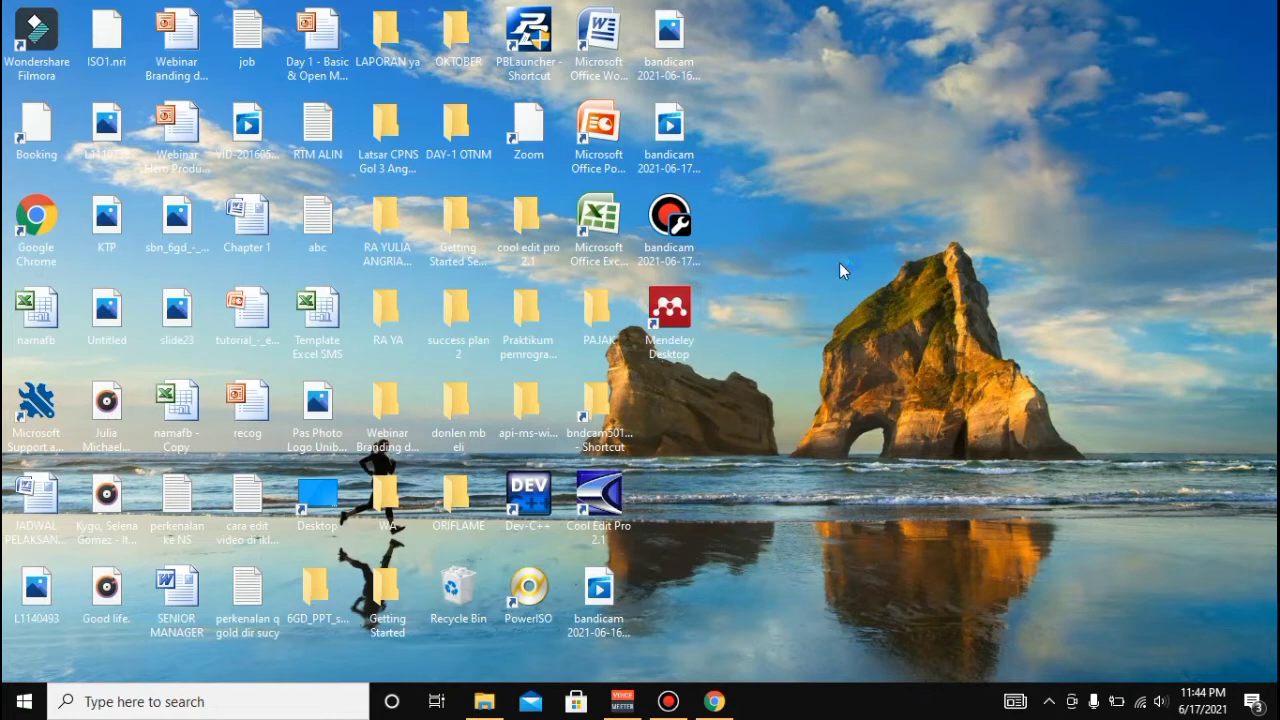
{"action": "double_click", "coordinate": [684, 312]}
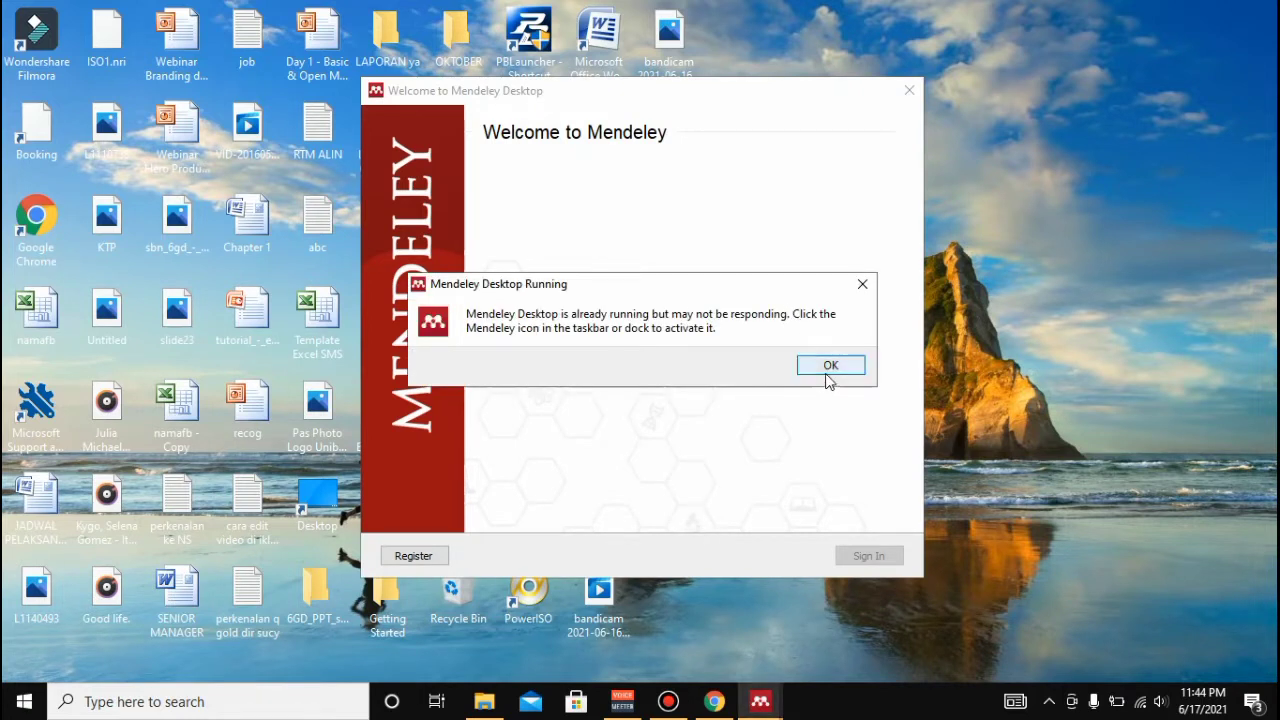
{"action": "left_click", "coordinate": [829, 366]}
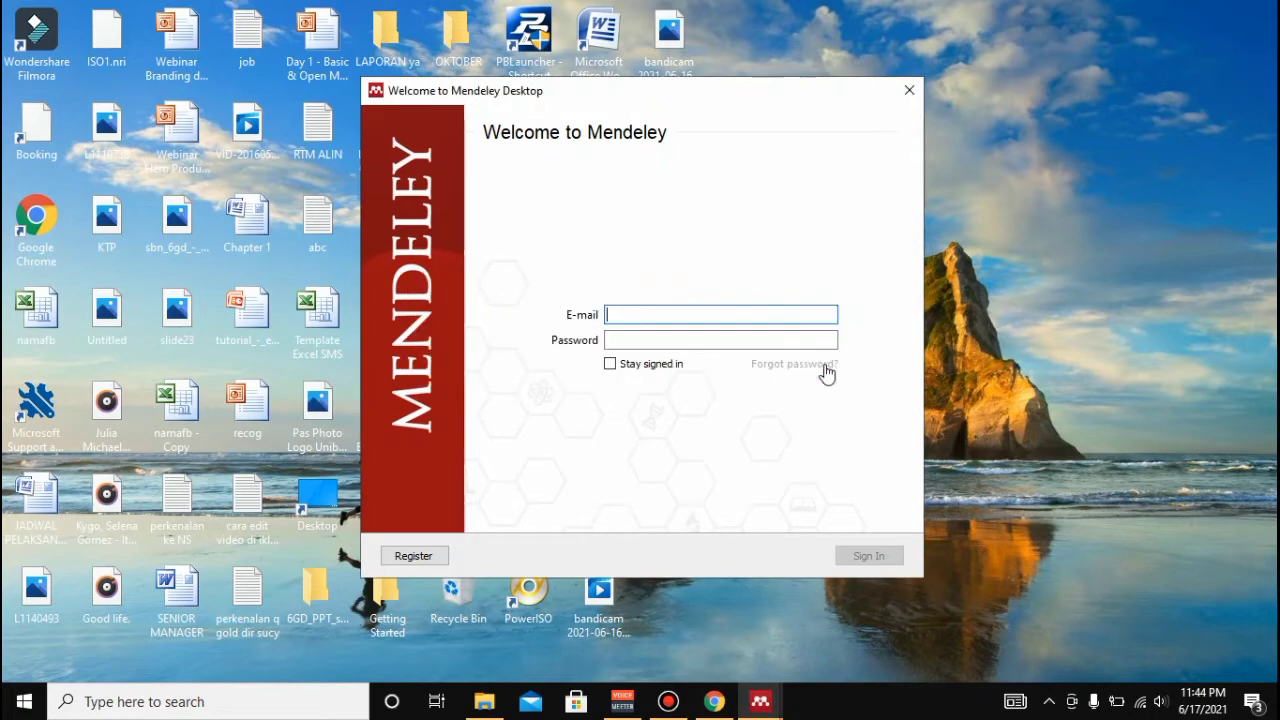
{"action": "left_click", "coordinate": [714, 702]}
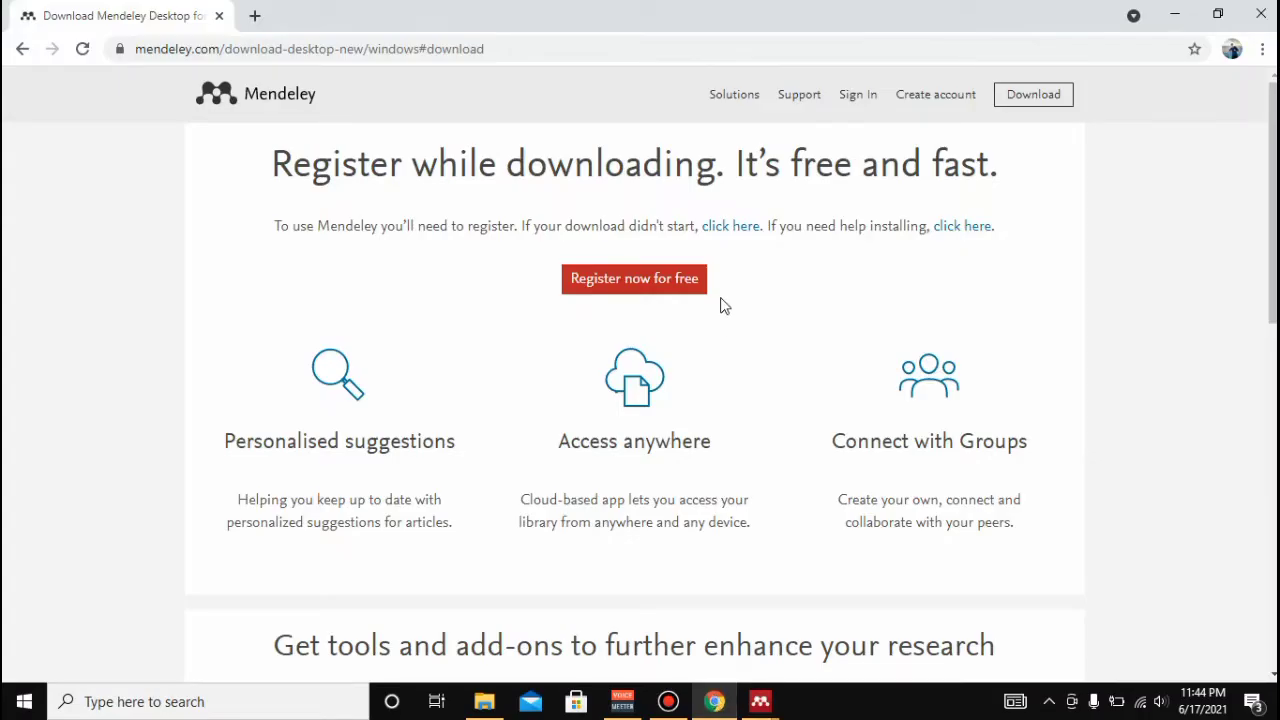
- Sign in on the Mendeley website with the account e-mail and password, declining Chrome's password save
{"action": "left_click", "coordinate": [684, 287]}
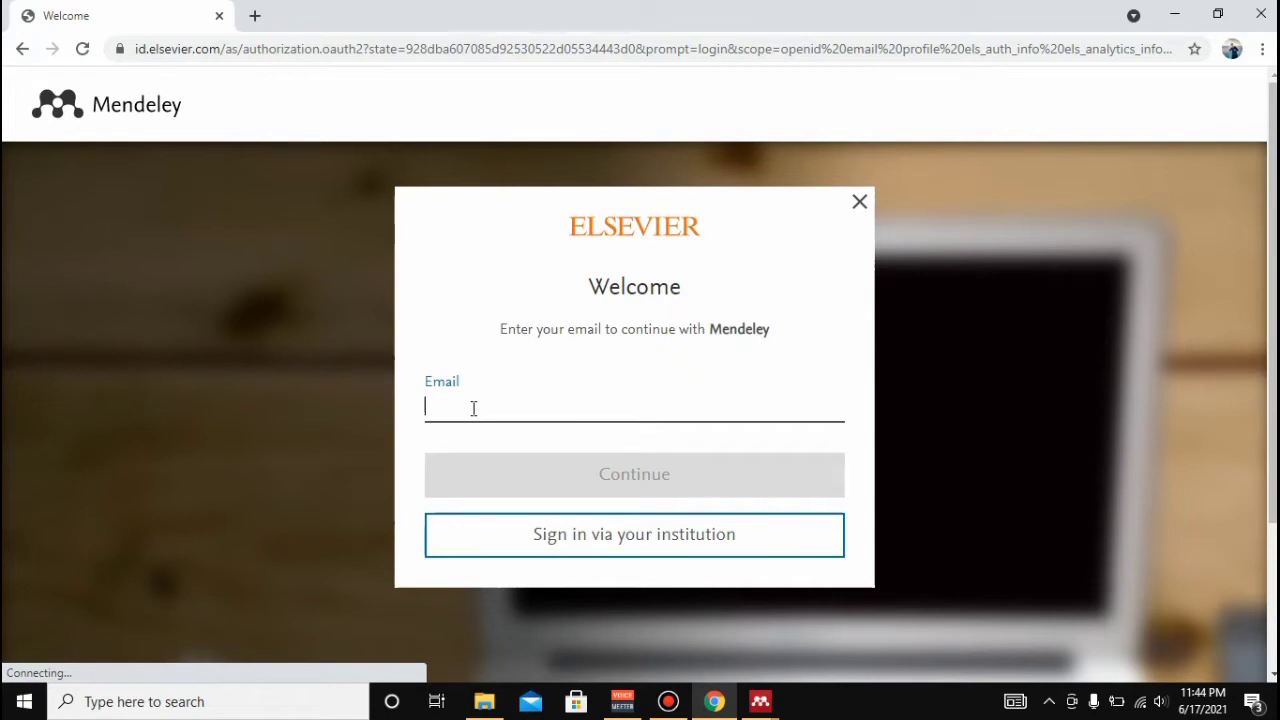
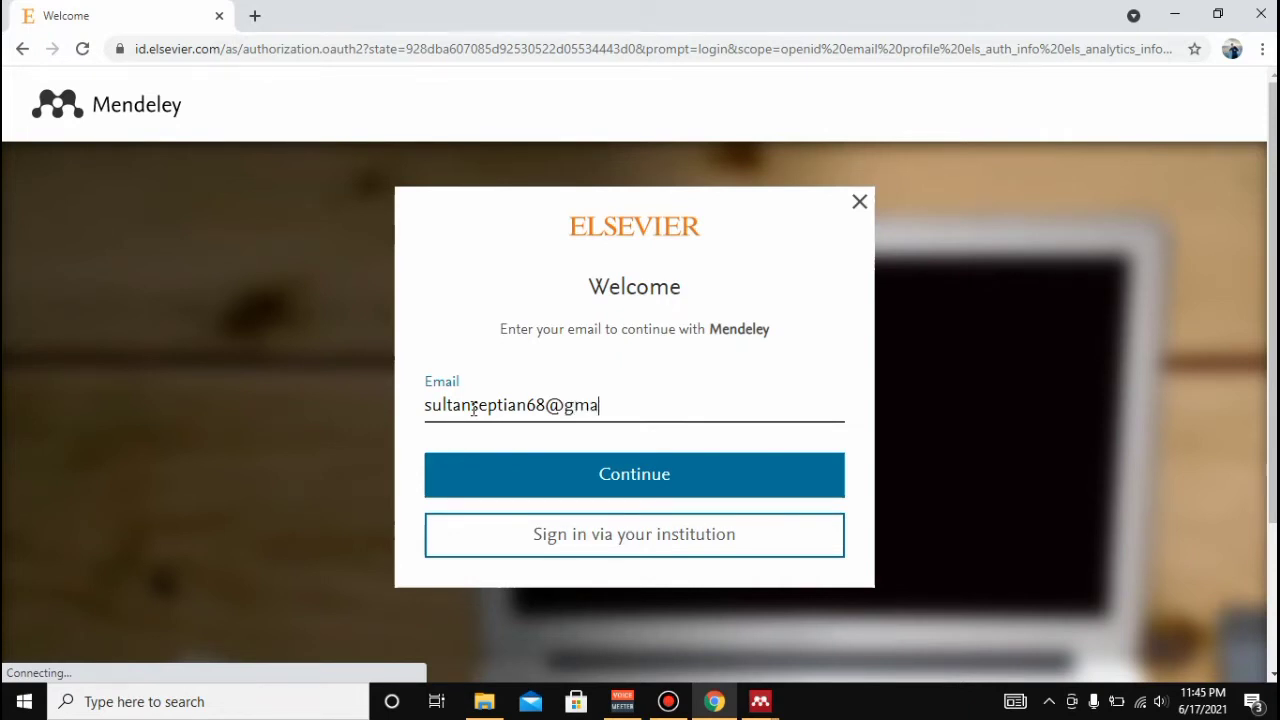
{"action": "left_click", "coordinate": [566, 474]}
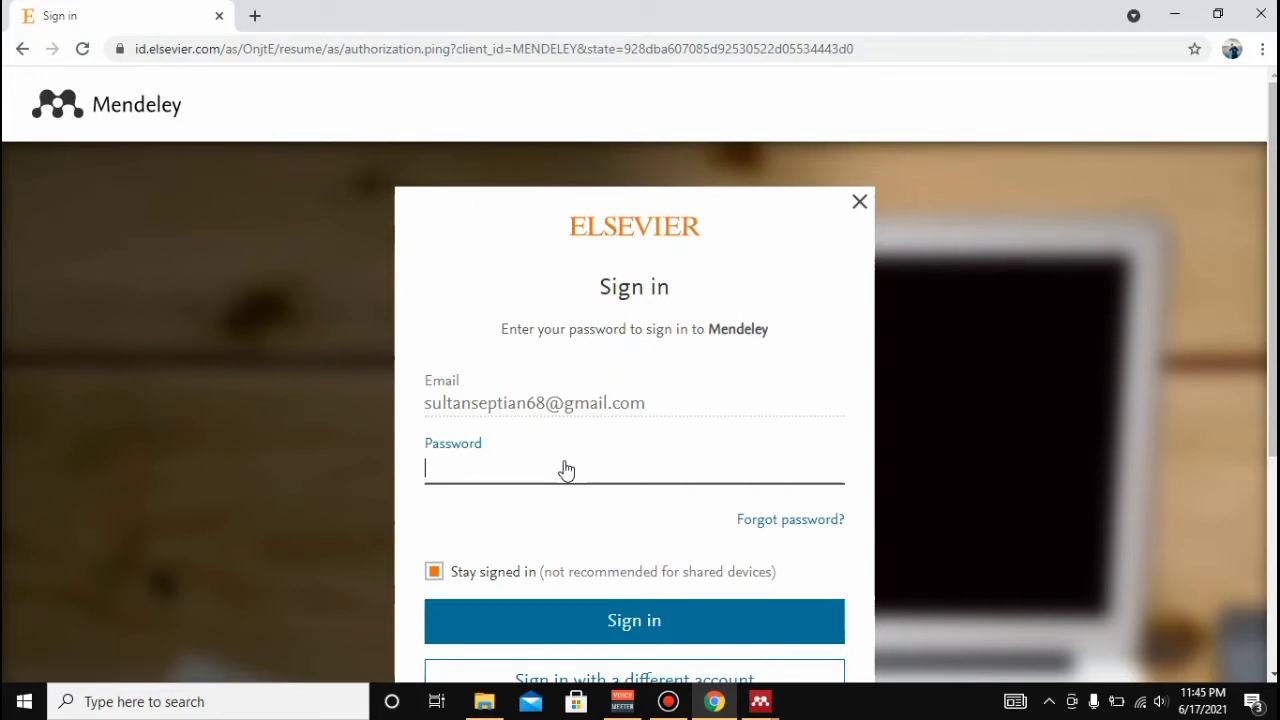
{"action": "type", "text": "••••••••••••"}
{"action": "left_click", "coordinate": [695, 622]}
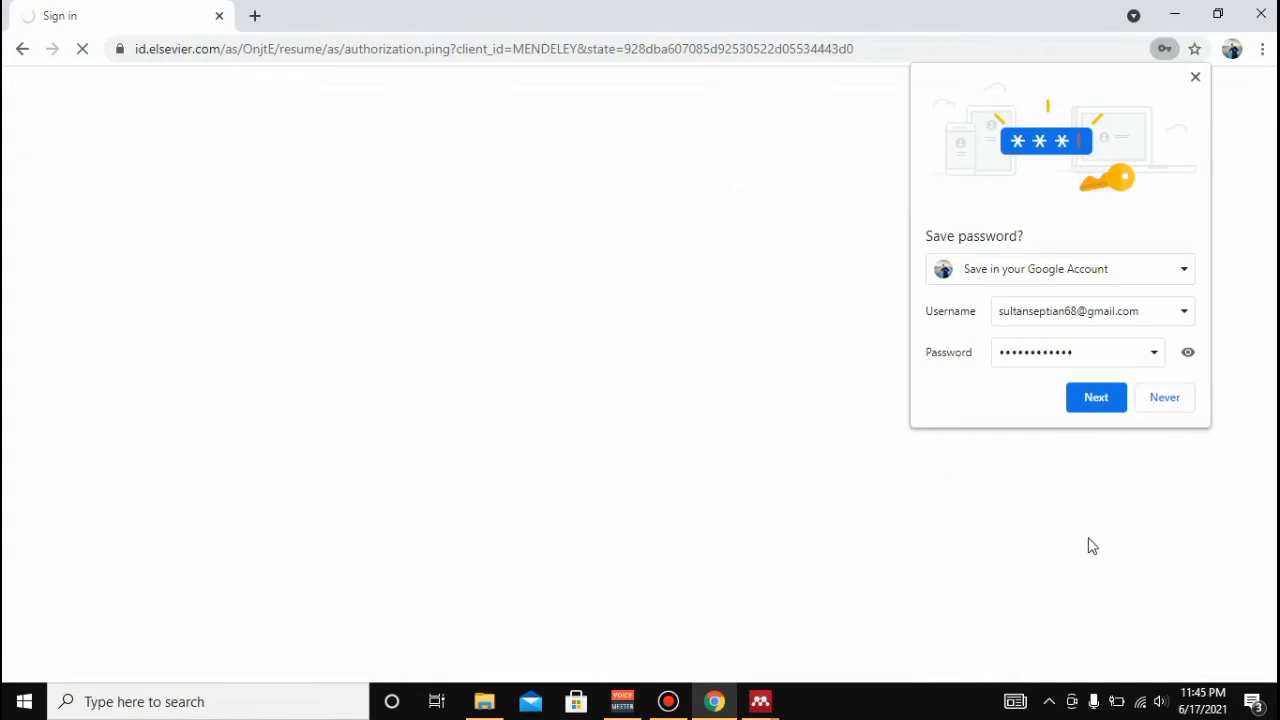
{"action": "left_click", "coordinate": [1156, 409]}
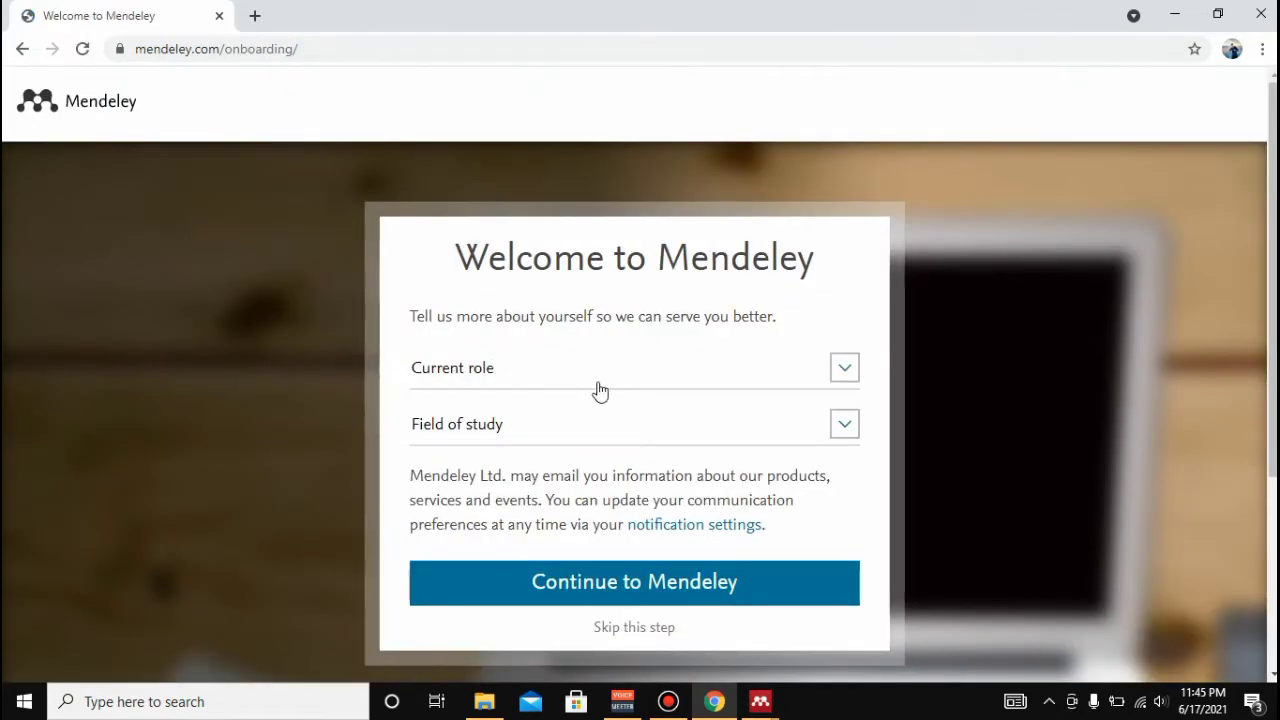
- Set the profile role to Other and field of study to Computer Science, then continue to Mendeley
{"action": "left_click", "coordinate": [840, 376]}
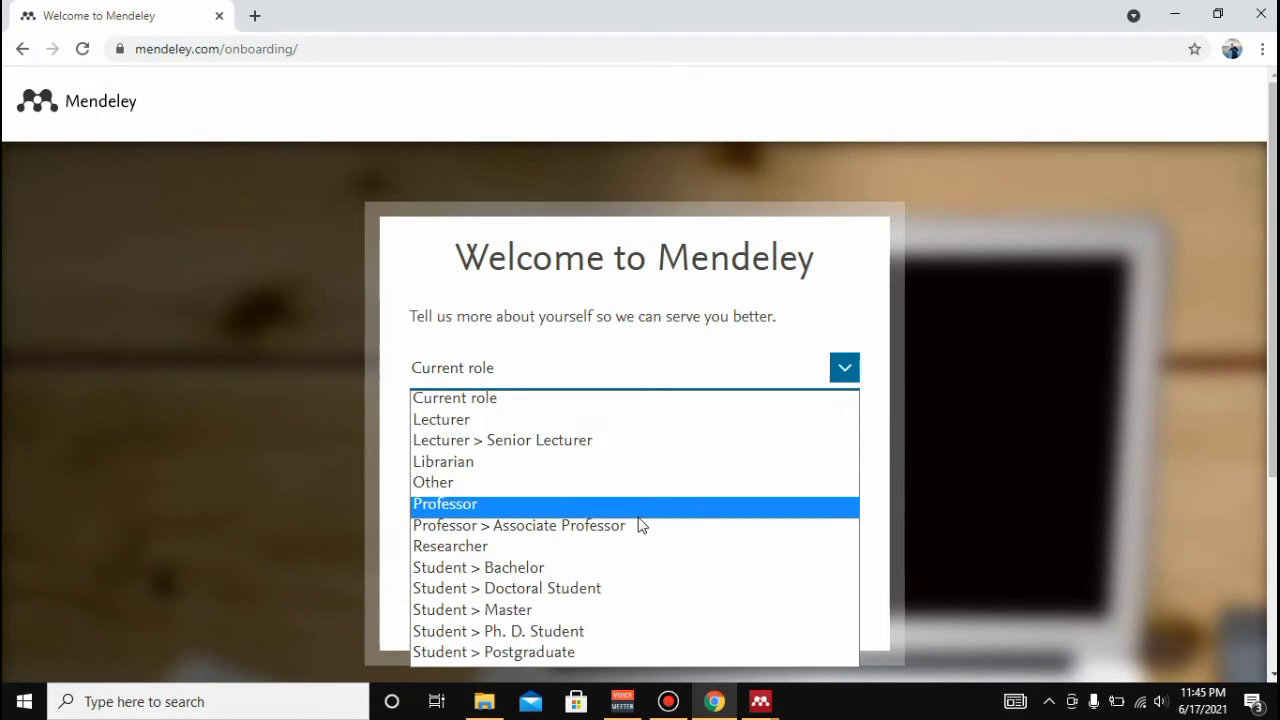
{"action": "left_click", "coordinate": [455, 486]}
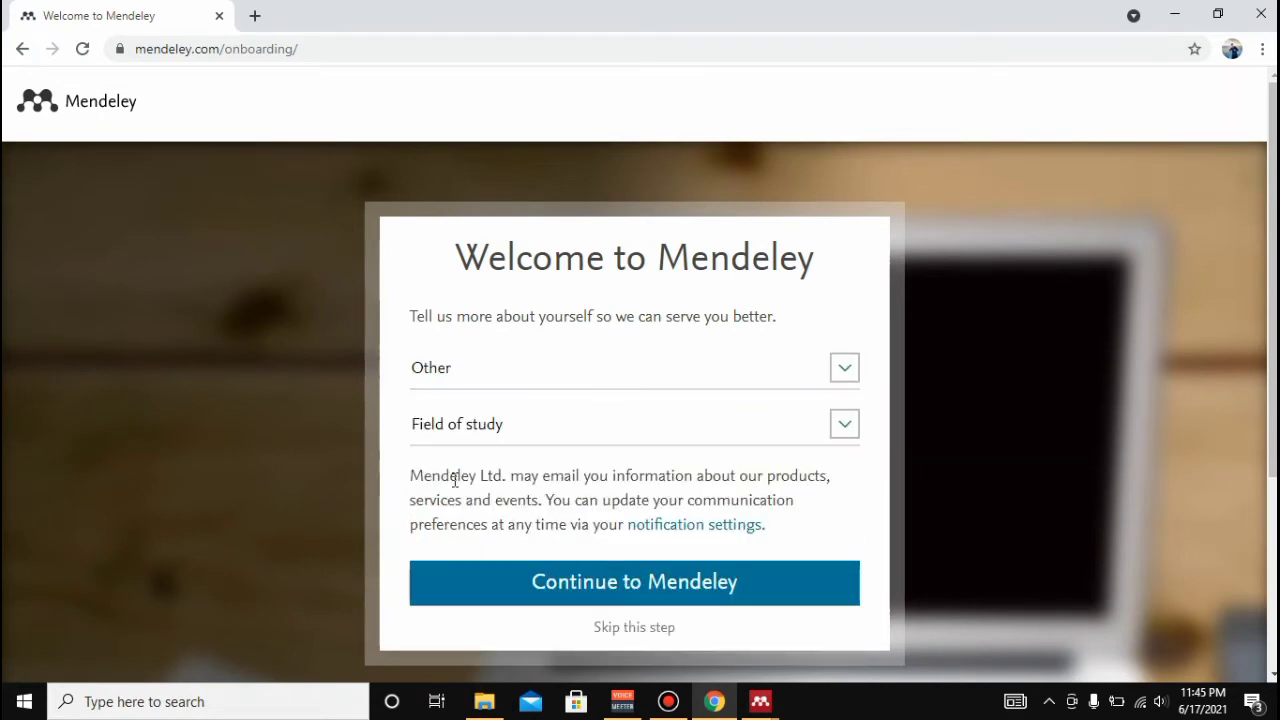
{"action": "left_click", "coordinate": [843, 426]}
{"action": "scroll", "coordinate": [586, 180], "scroll_direction": "down", "scroll_amount": 1}
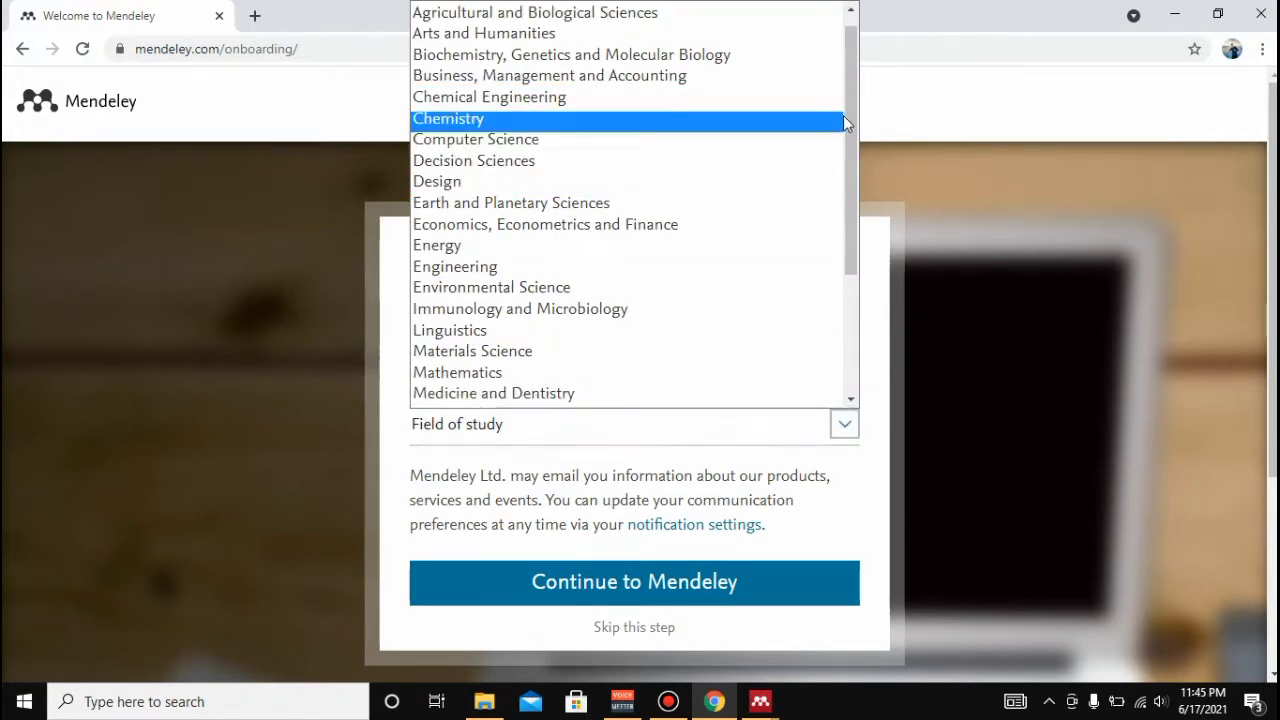
{"action": "left_click_drag", "start_coordinate": [848, 116], "coordinate": [838, 66]}
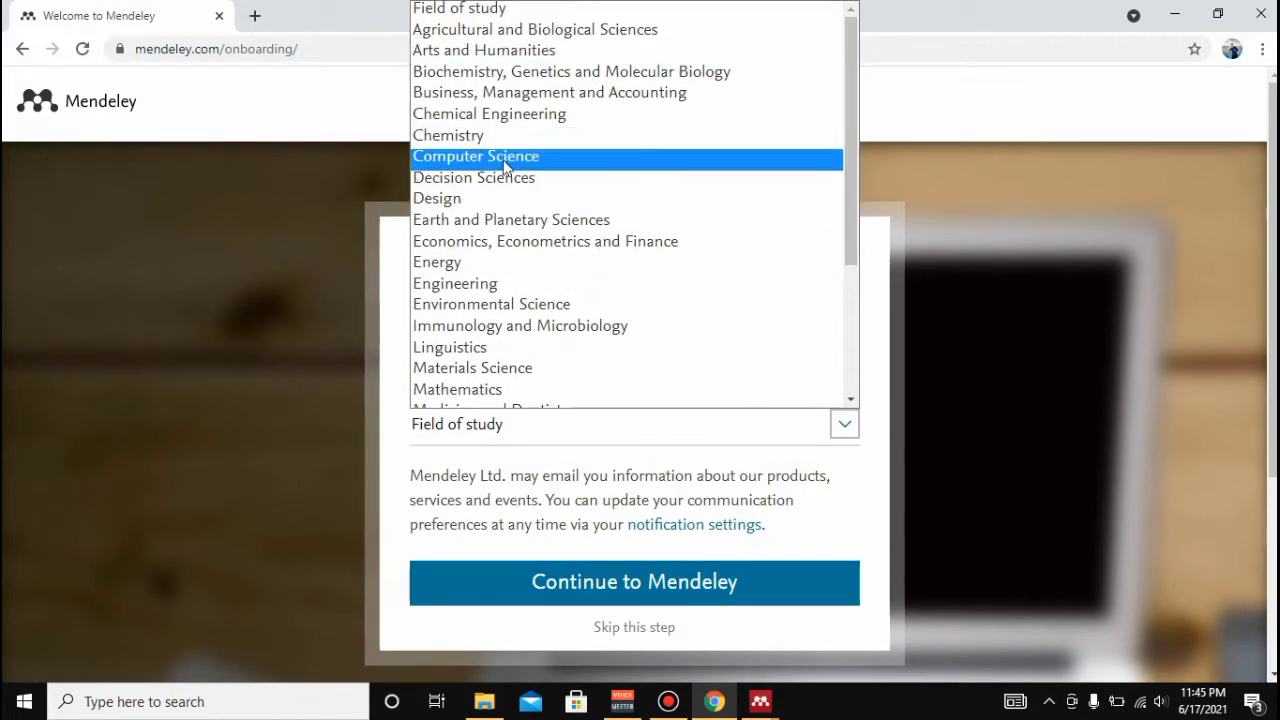
{"action": "left_click", "coordinate": [503, 158]}
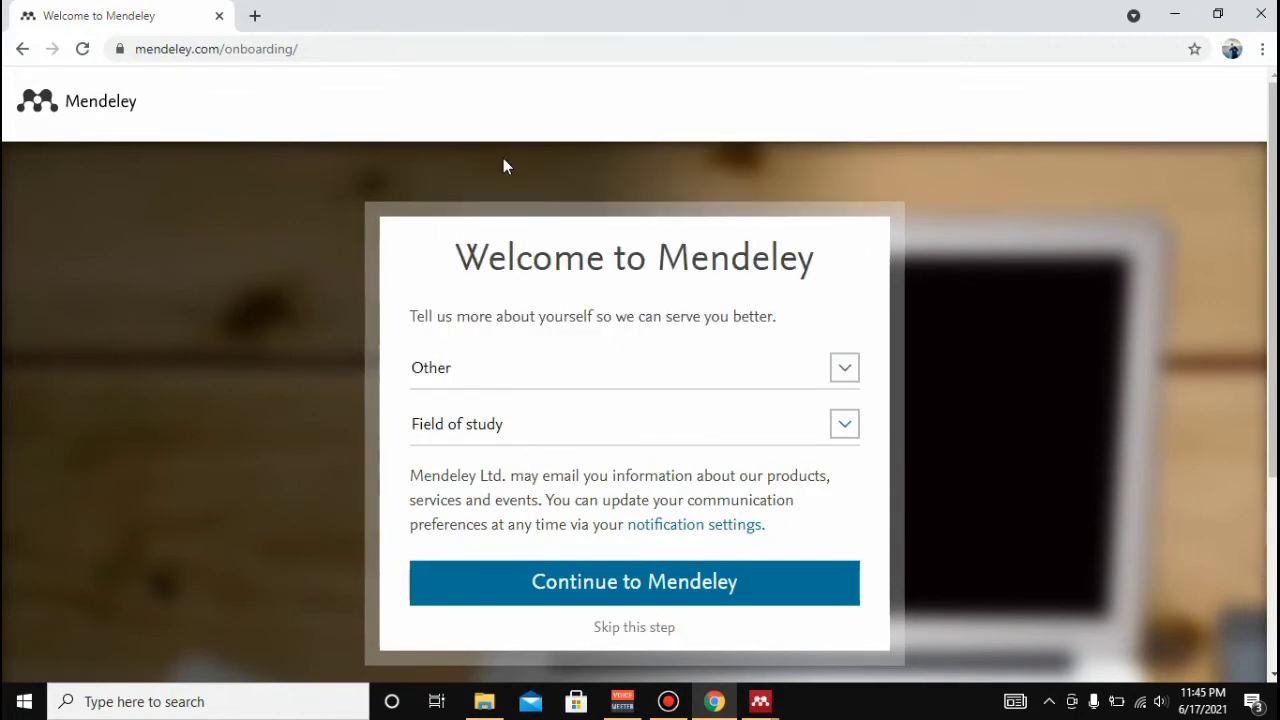
{"action": "left_click", "coordinate": [622, 590]}
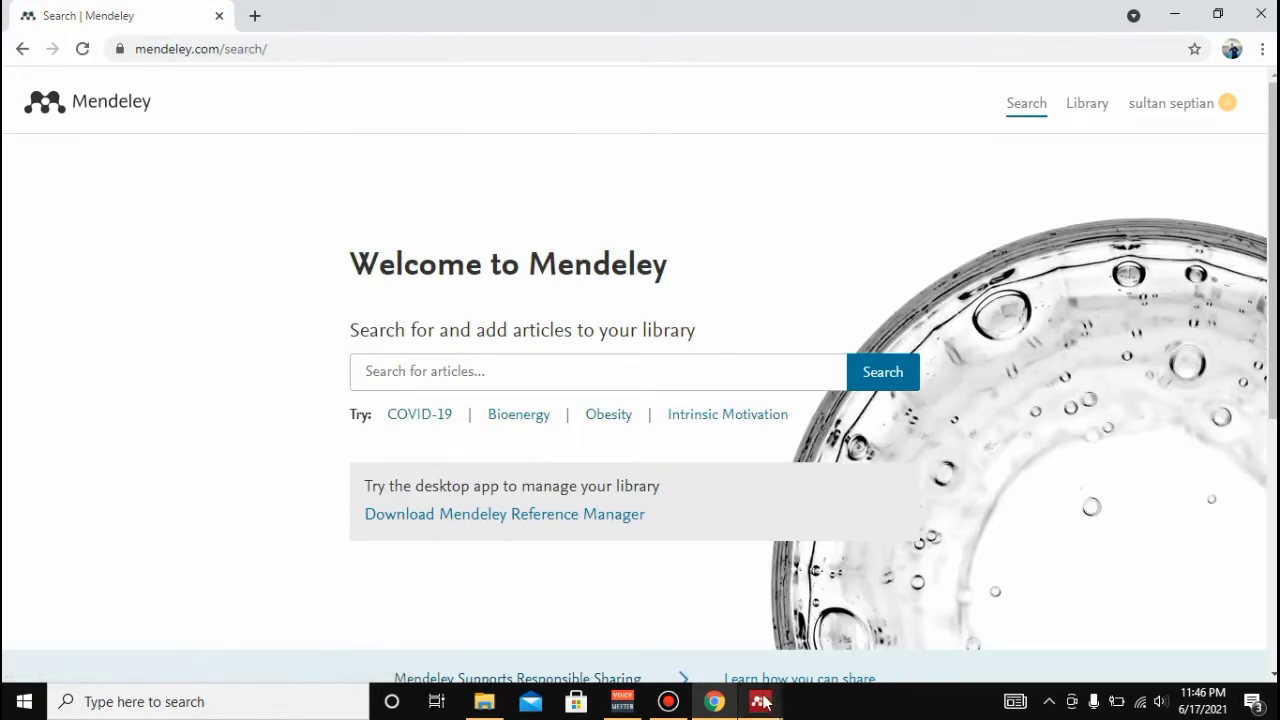
- Sign in to Mendeley Desktop with the account e-mail and password, ticking Stay signed in
{"action": "mouse_move", "coordinate": [760, 701]}
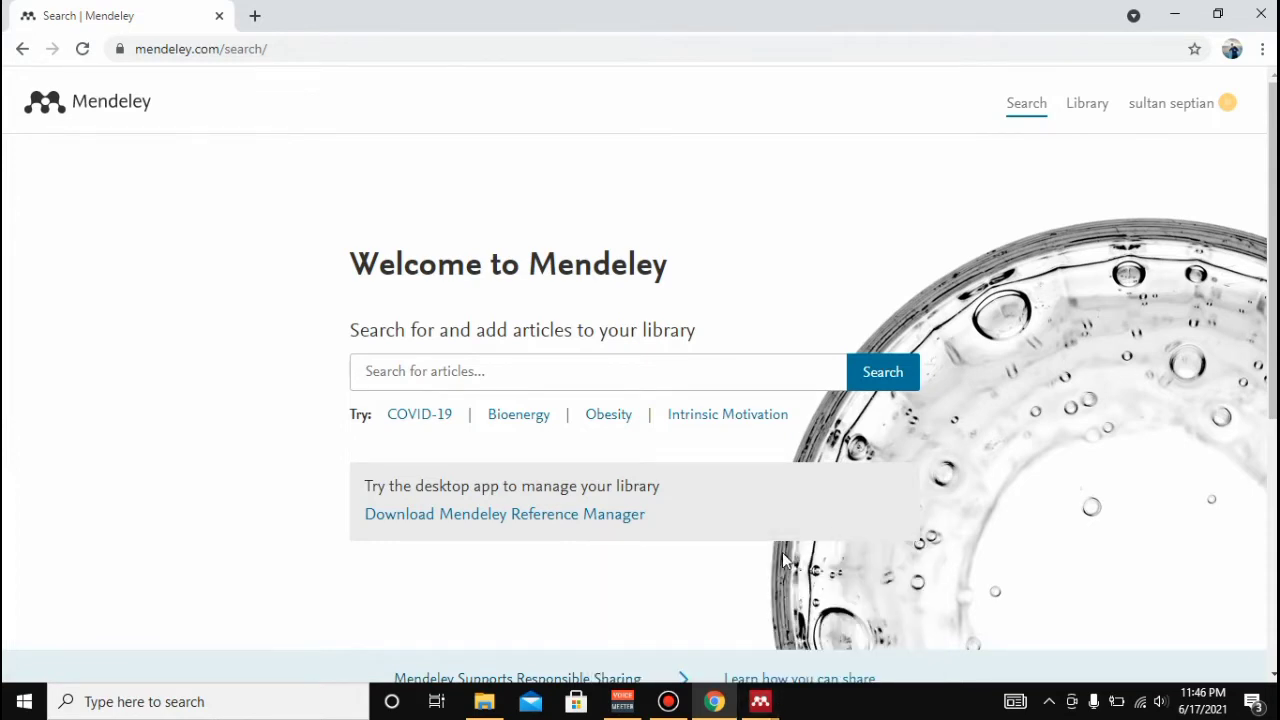
{"action": "left_click", "coordinate": [768, 701]}
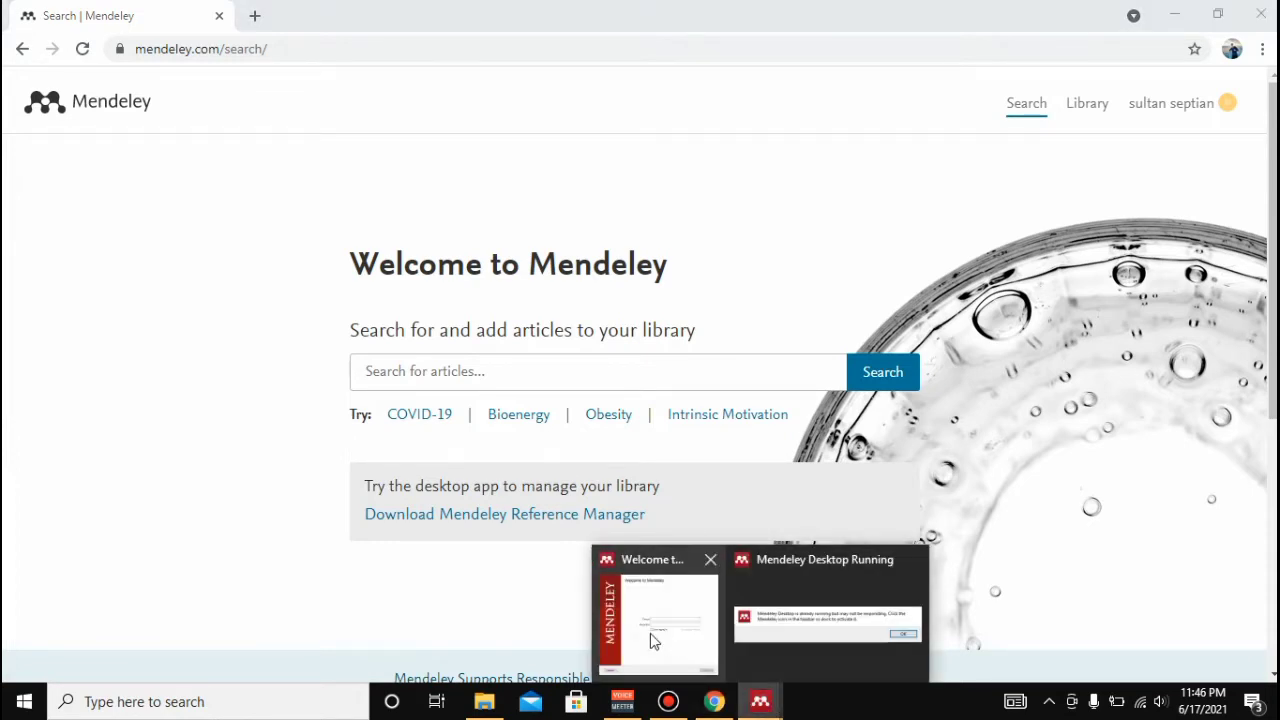
{"action": "left_click", "coordinate": [651, 637]}
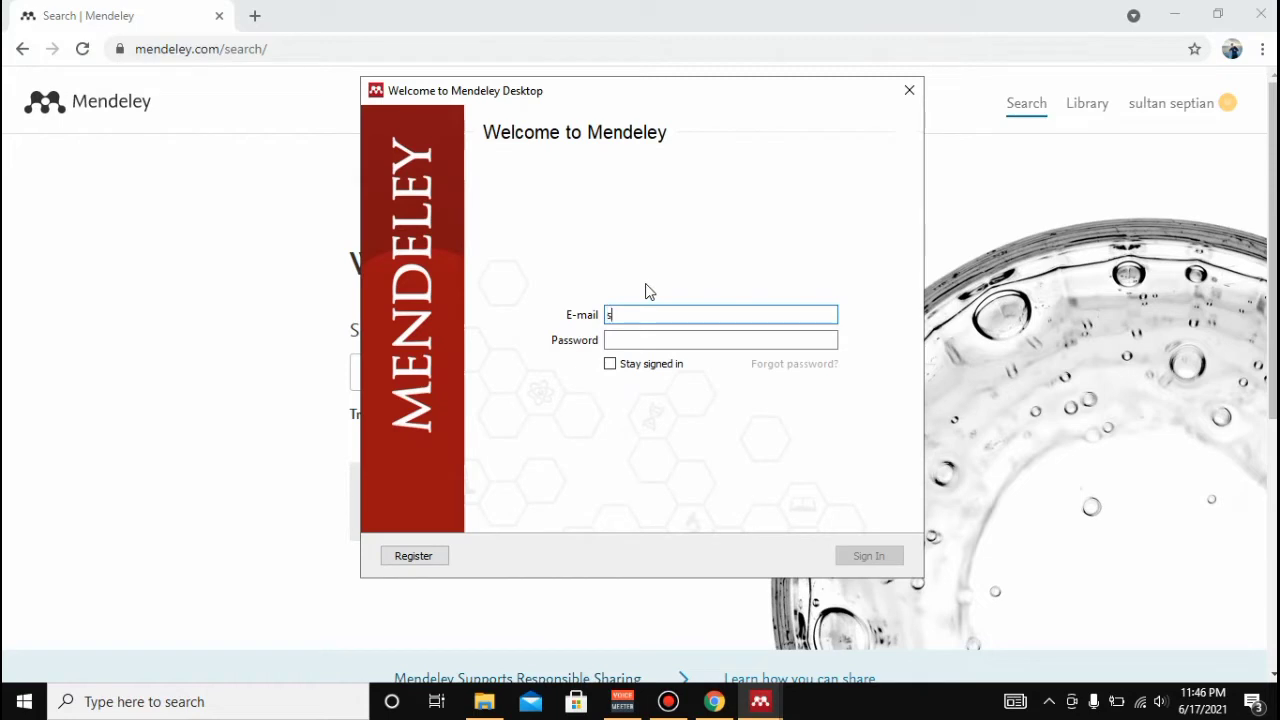
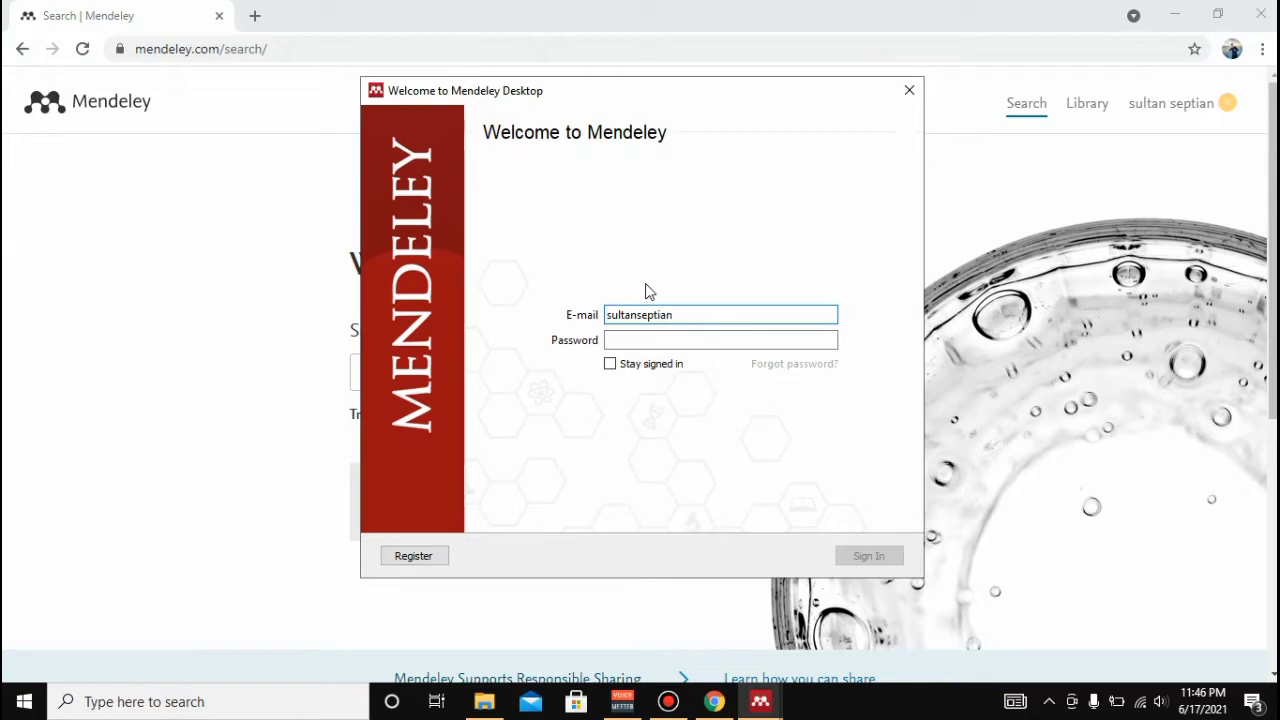
{"action": "left_click", "coordinate": [665, 341]}
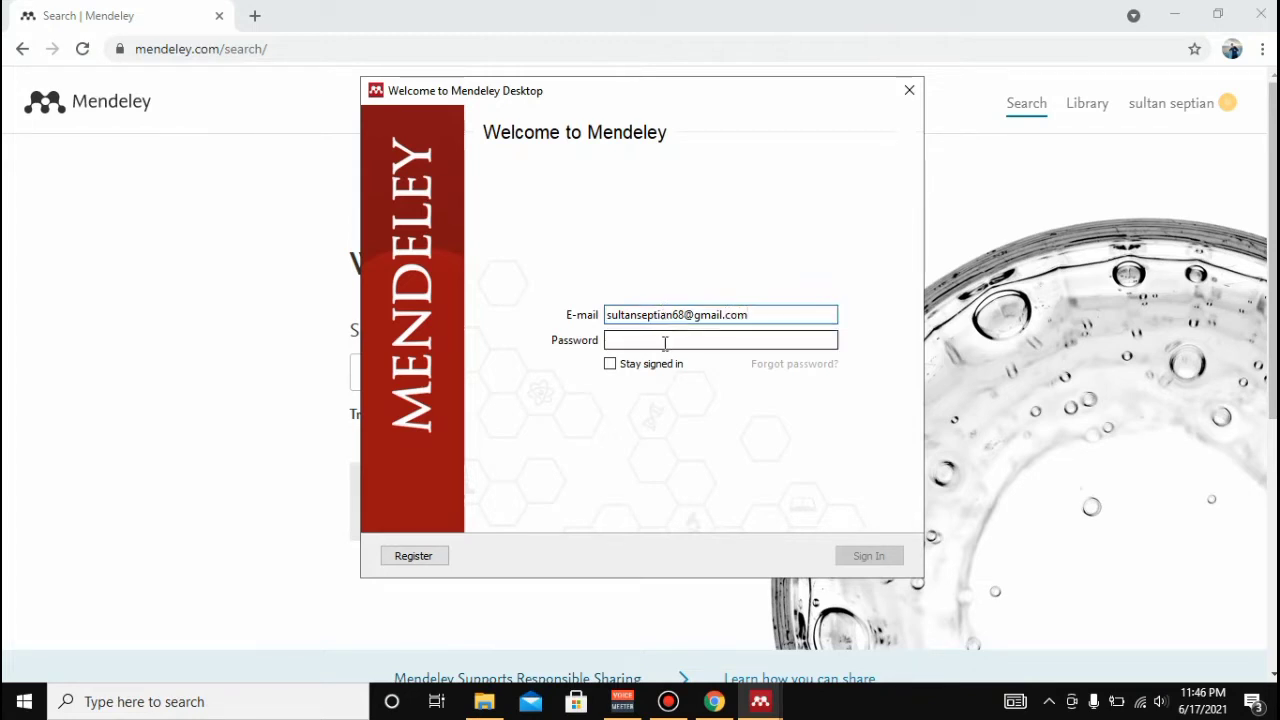
{"action": "type", "text": "*****"}
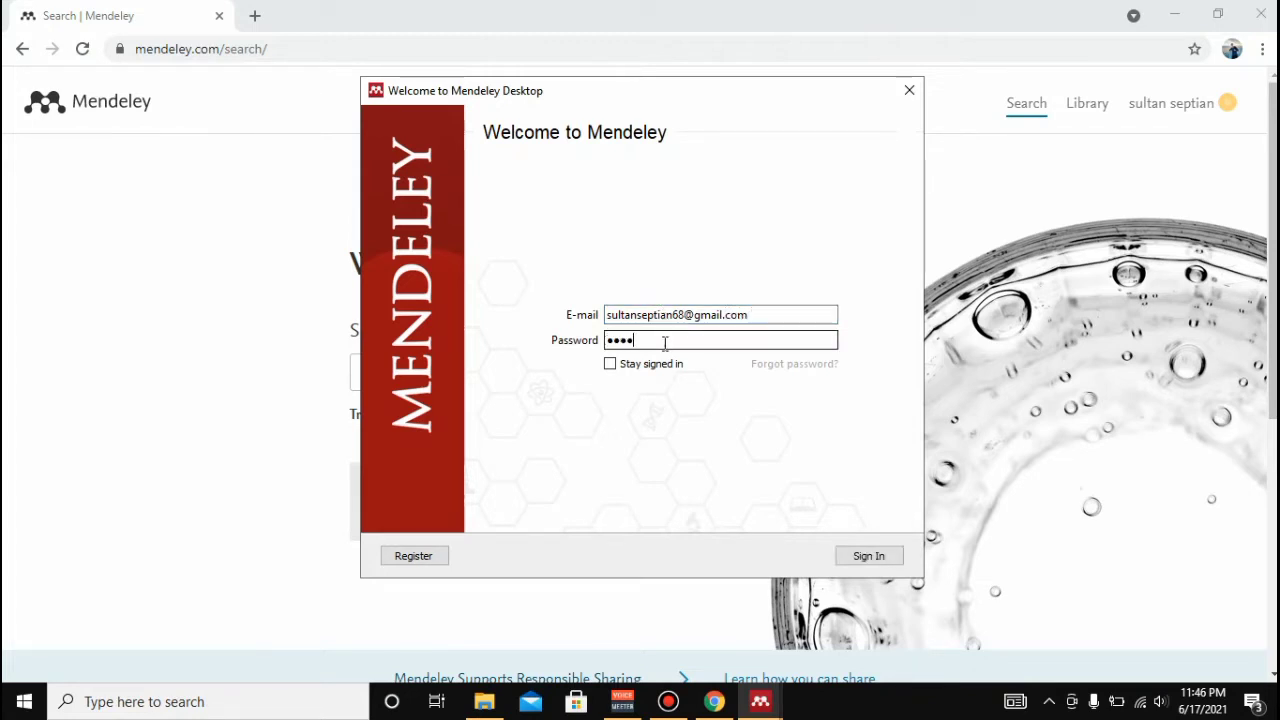
{"action": "type", "text": "****"}
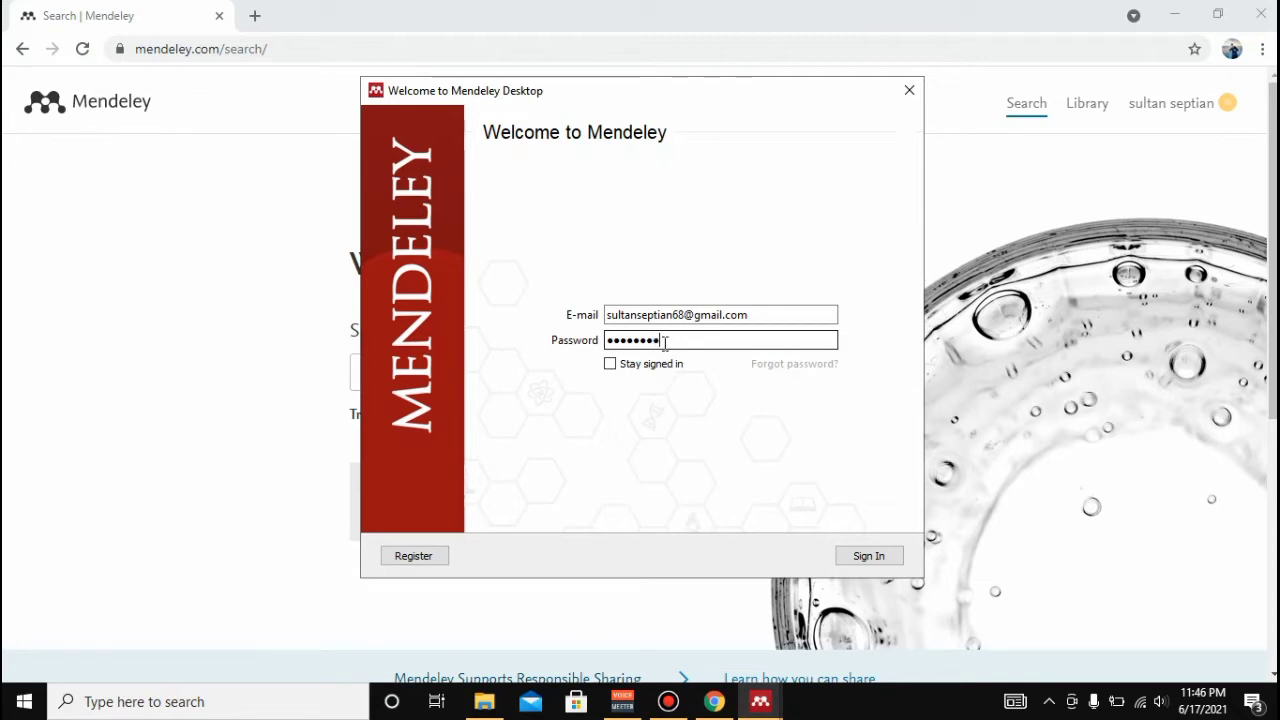
{"action": "type", "text": "**"}
{"action": "left_click", "coordinate": [617, 366]}
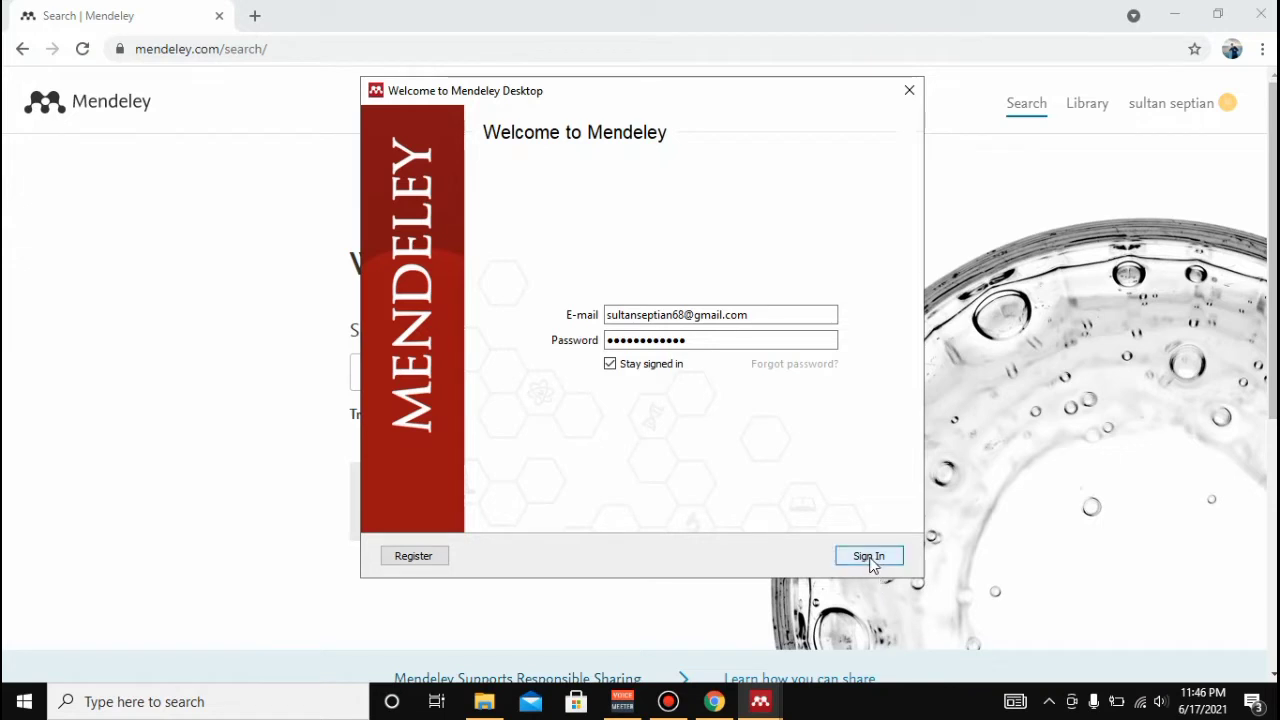
{"action": "left_click", "coordinate": [869, 557]}
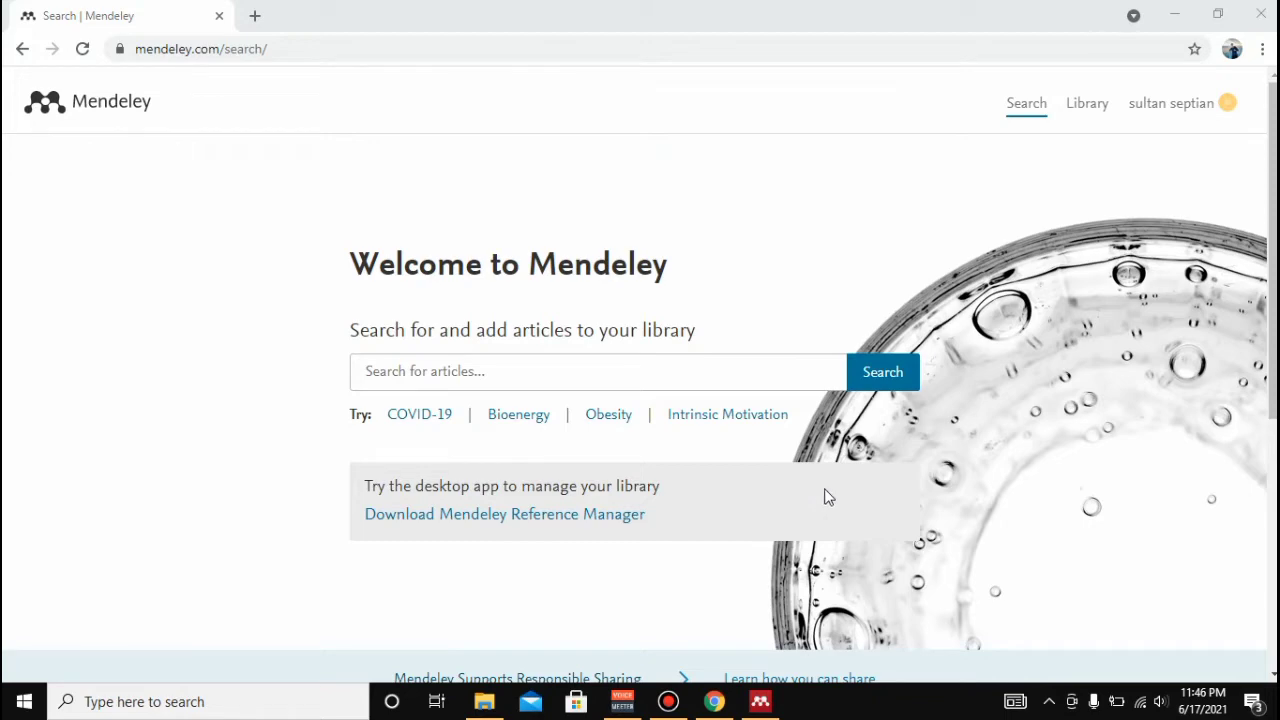
- Minimize Chrome and dismiss the Mendeley Desktop Running dialog to reach the main library window
{"action": "left_click", "coordinate": [1176, 16]}
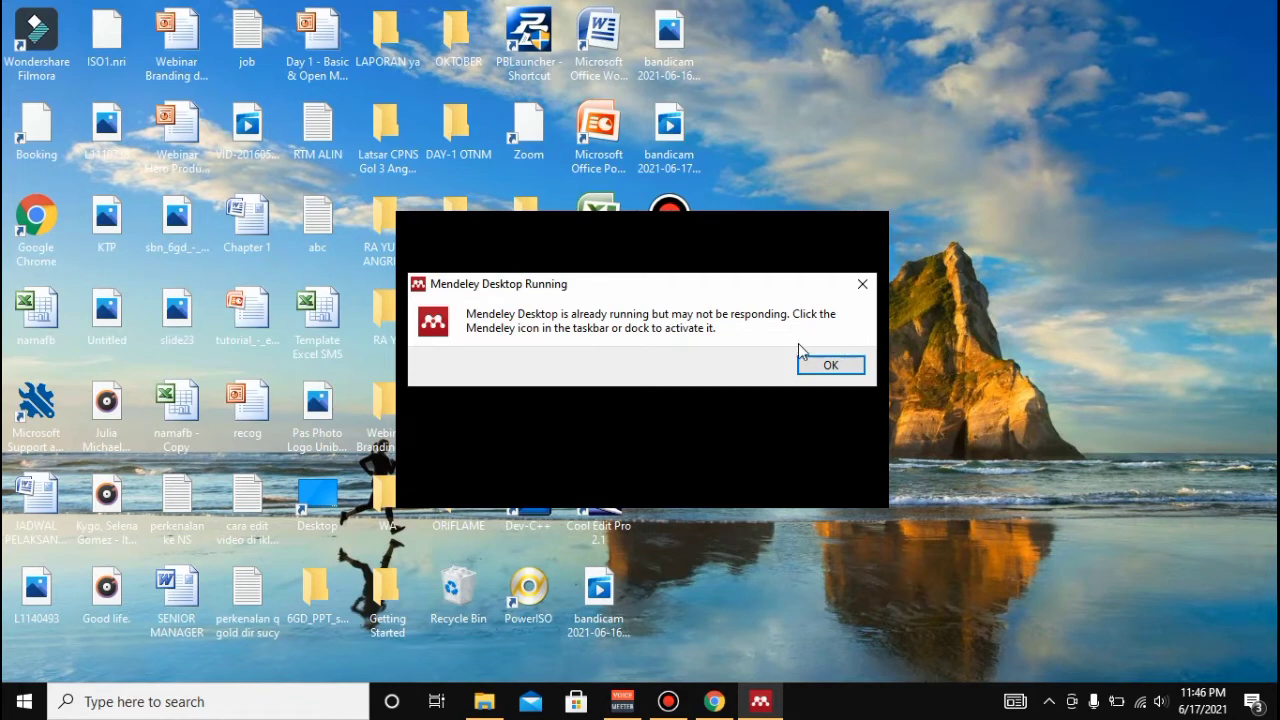
{"action": "left_click", "coordinate": [813, 360]}
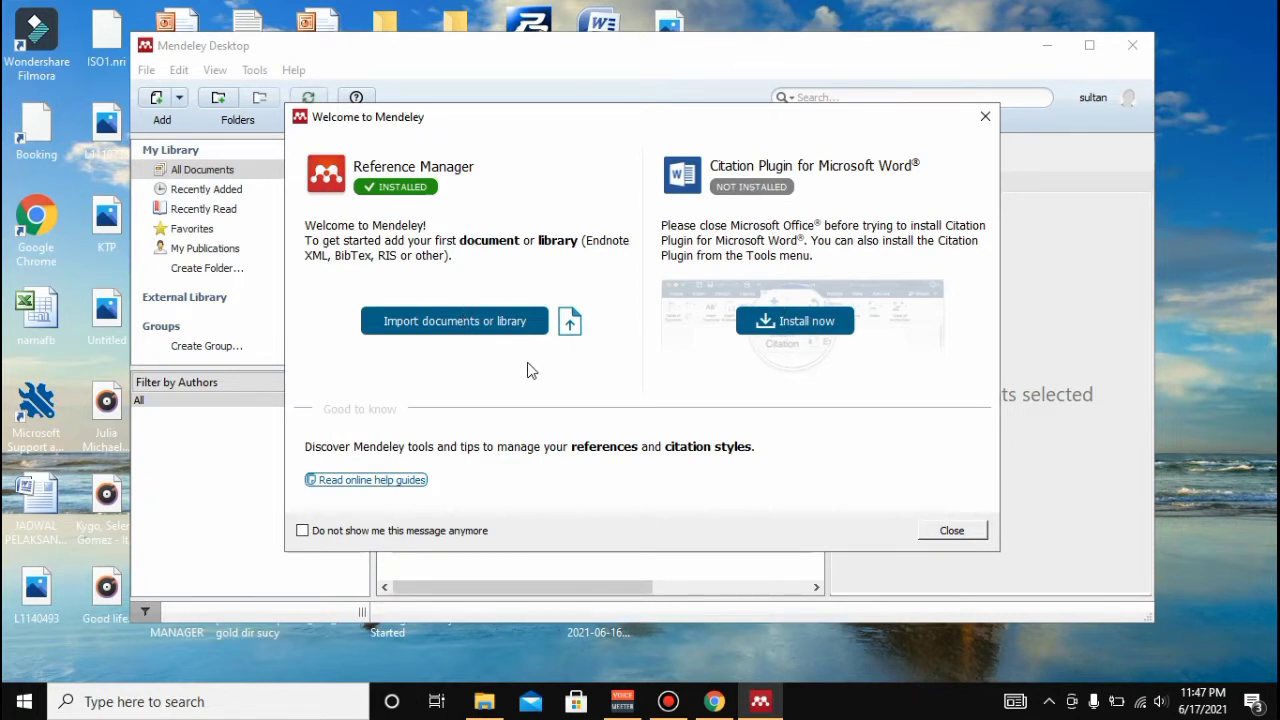
- Start the Word citation plugin install, close the welcome panel, and dismiss the introductory tips
{"action": "left_click", "coordinate": [772, 331]}
{"action": "left_click", "coordinate": [963, 533]}
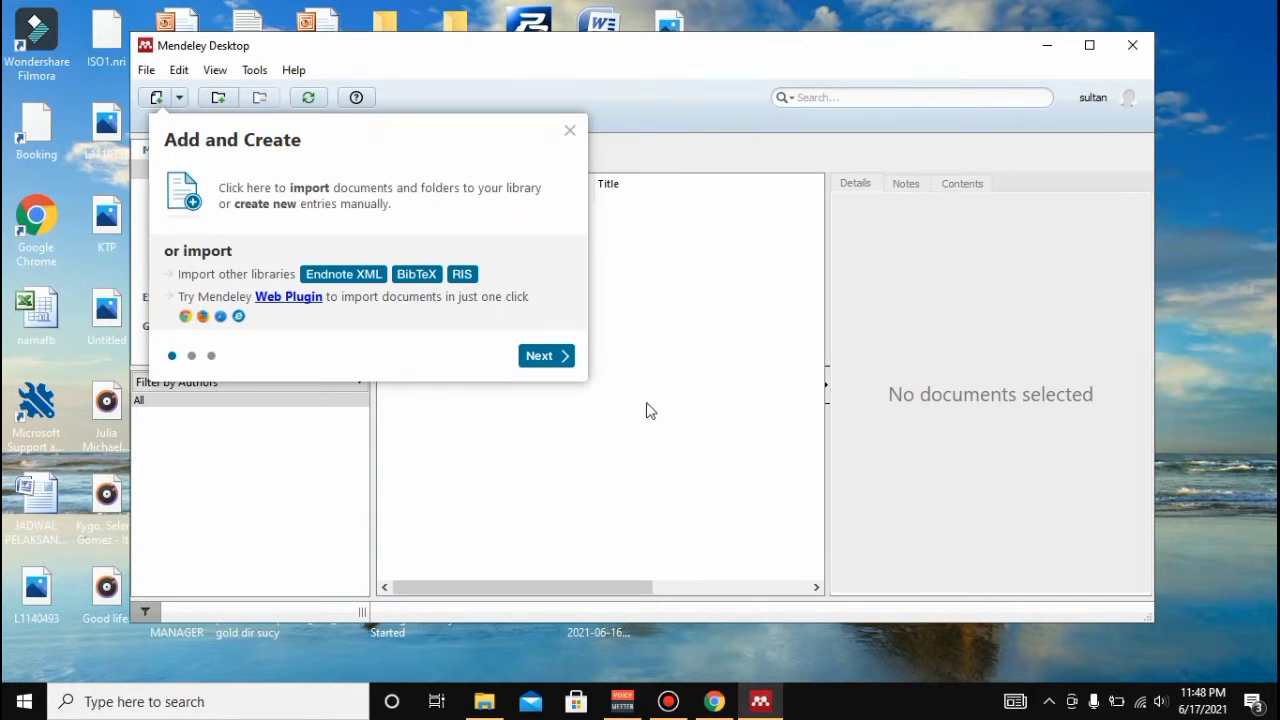
{"action": "left_click", "coordinate": [569, 361]}
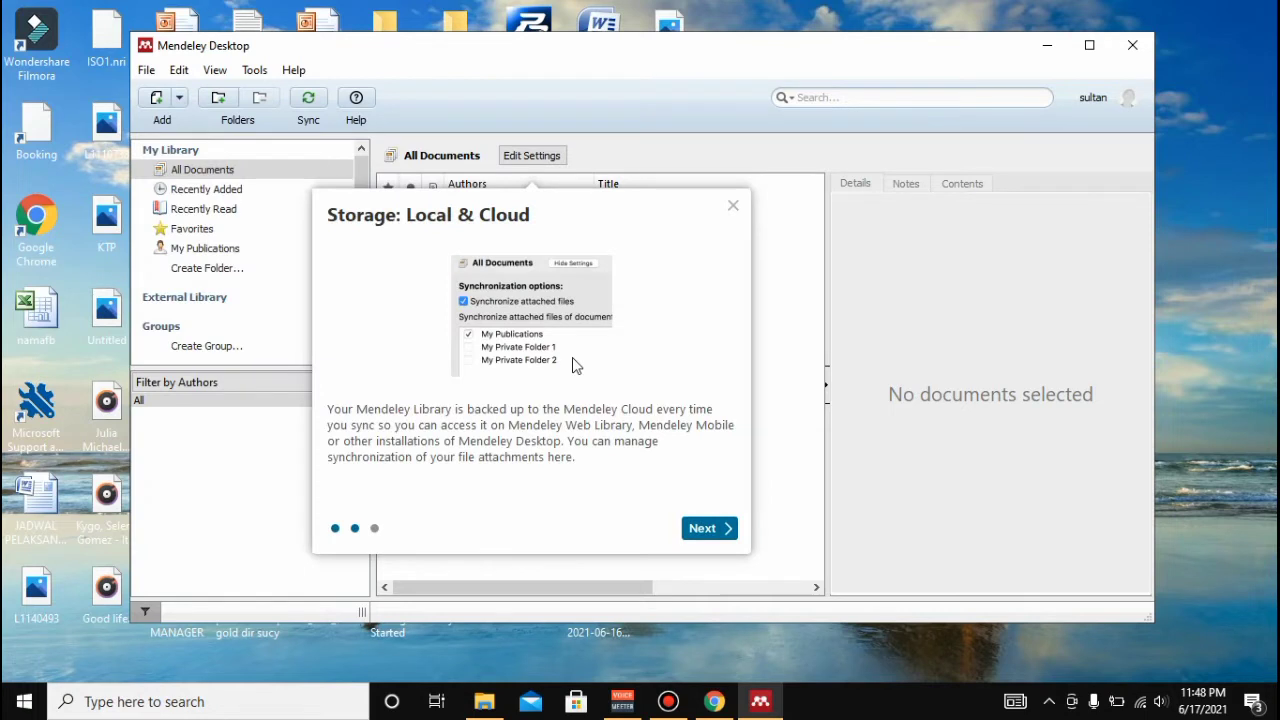
{"action": "left_click", "coordinate": [724, 528]}
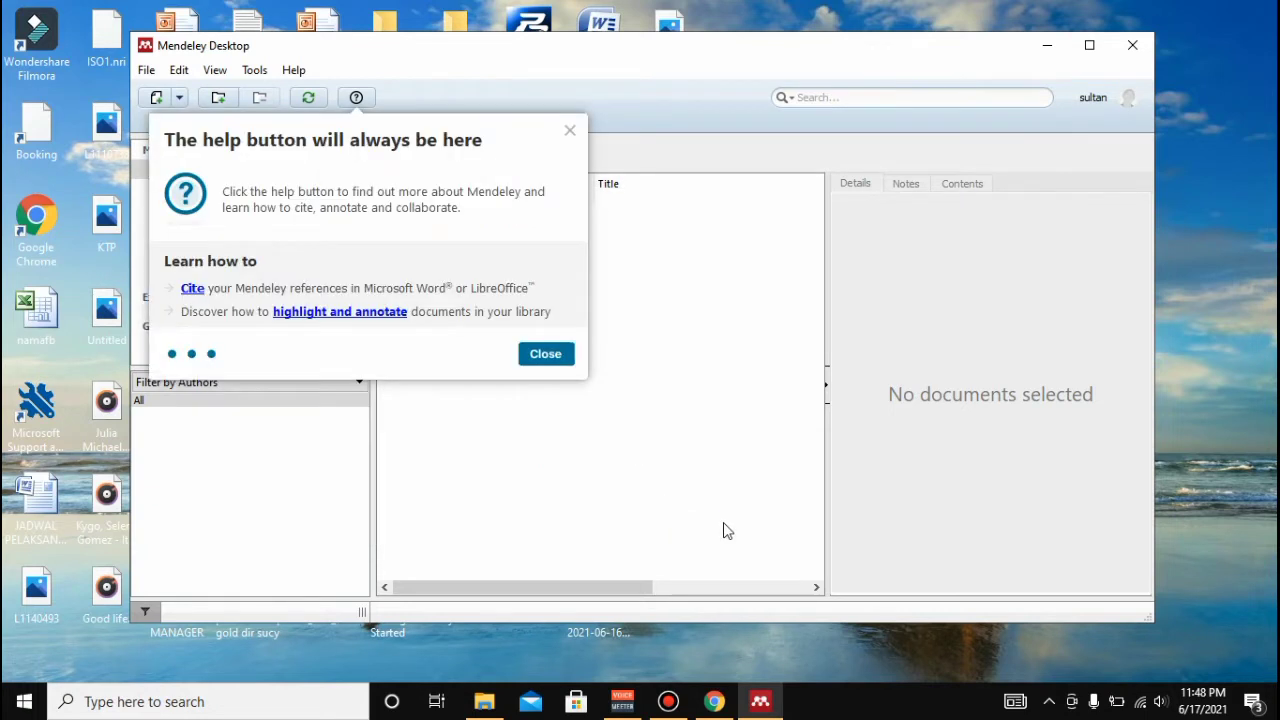
{"action": "left_click", "coordinate": [556, 357]}
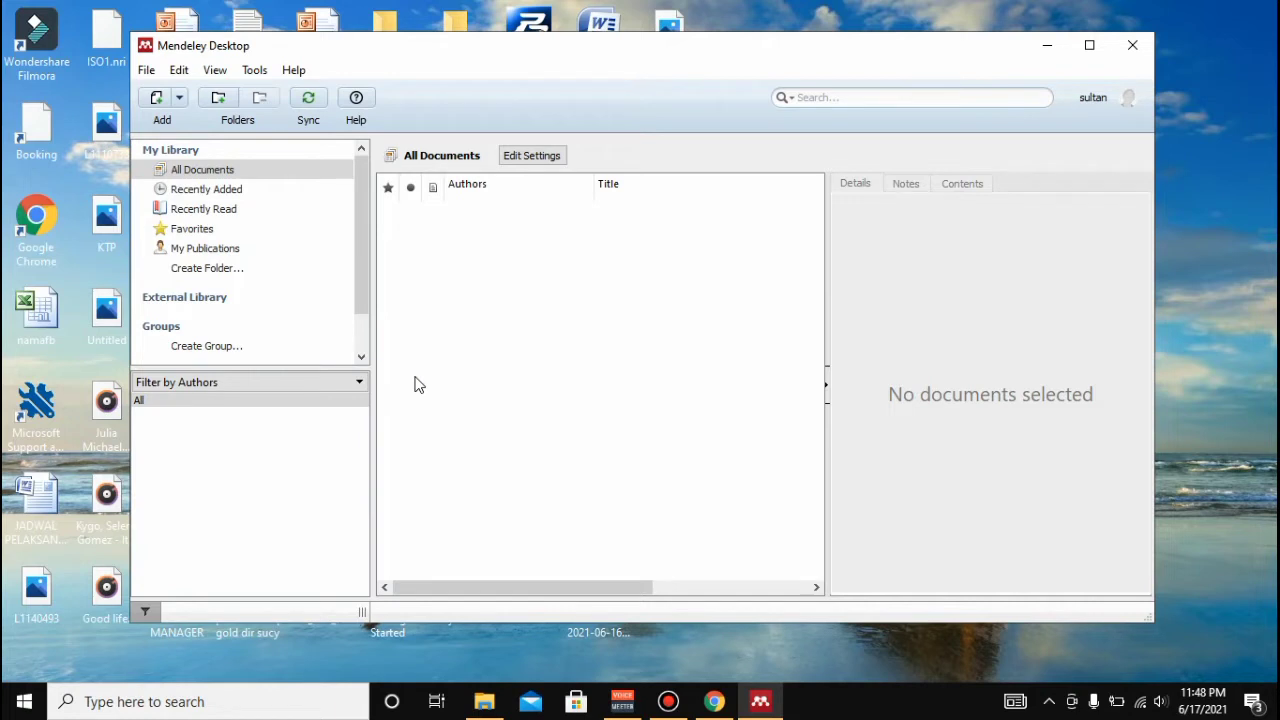
{"action": "left_click", "coordinate": [251, 74]}
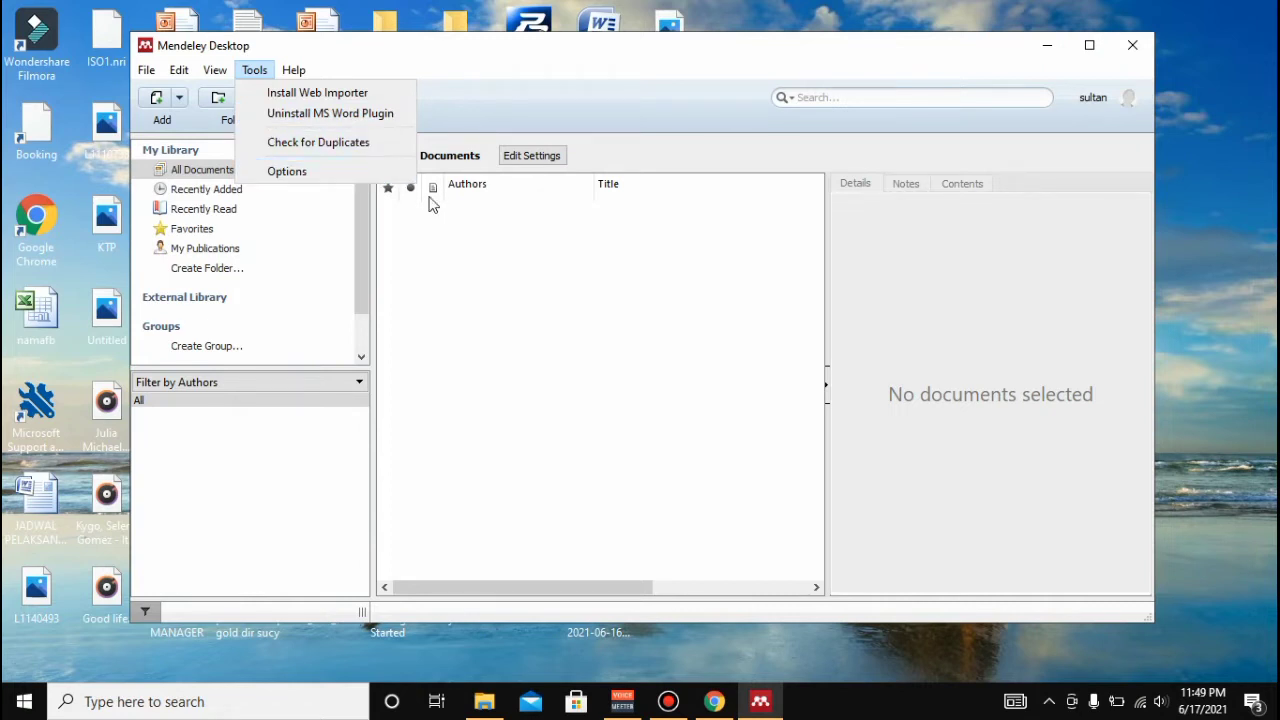
{"action": "left_click", "coordinate": [470, 233]}
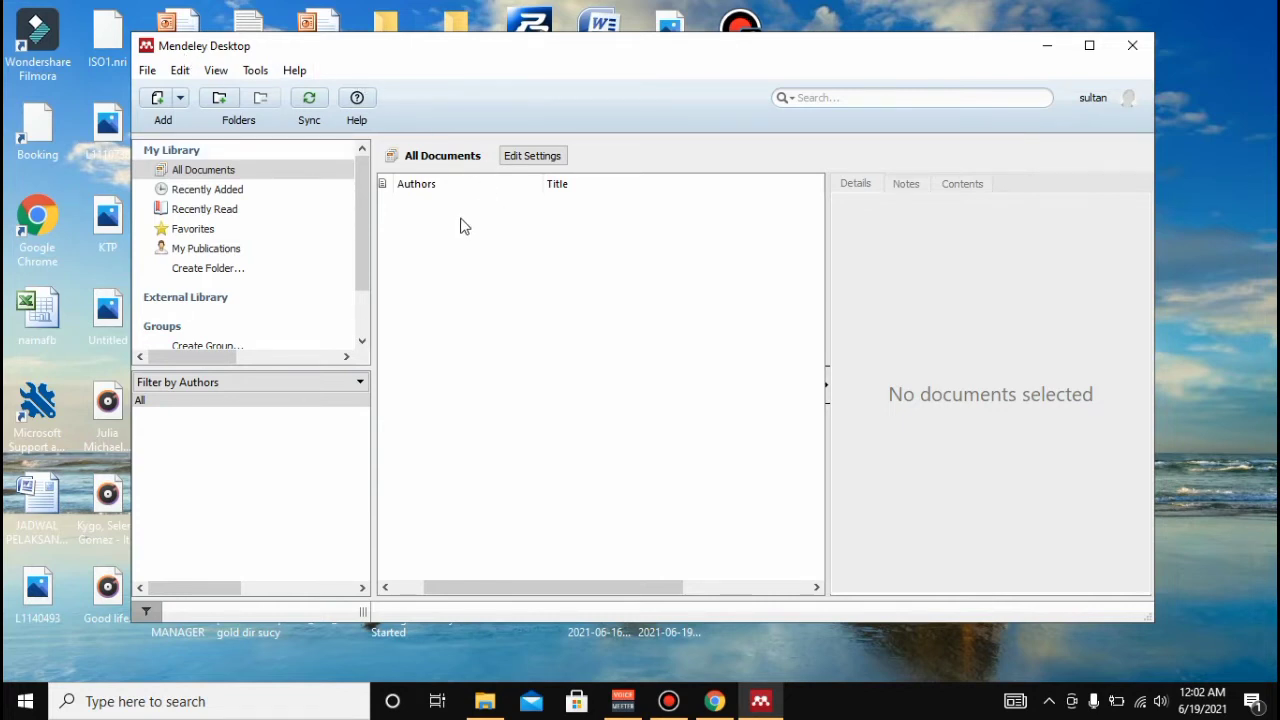
- Check for Mendeley updates, confirm 1.19.8 is the latest version, and close the notice
{"action": "left_click", "coordinate": [295, 70]}
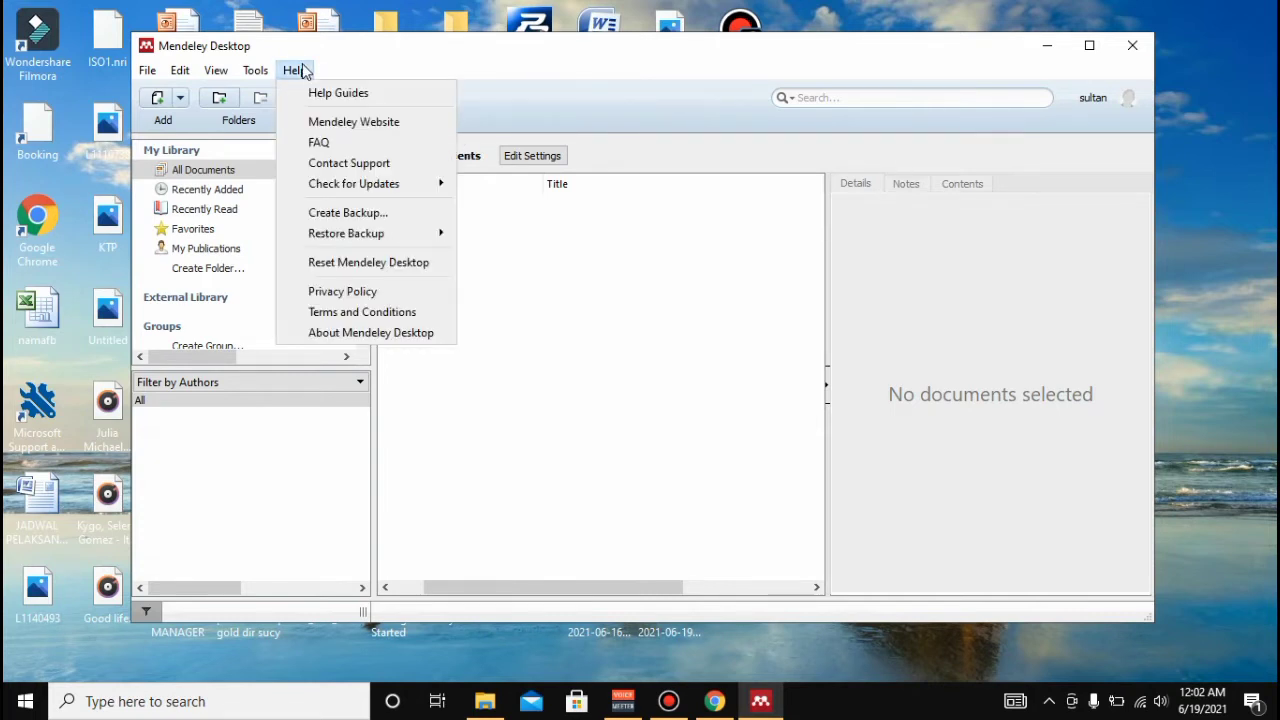
{"action": "mouse_move", "coordinate": [350, 184]}
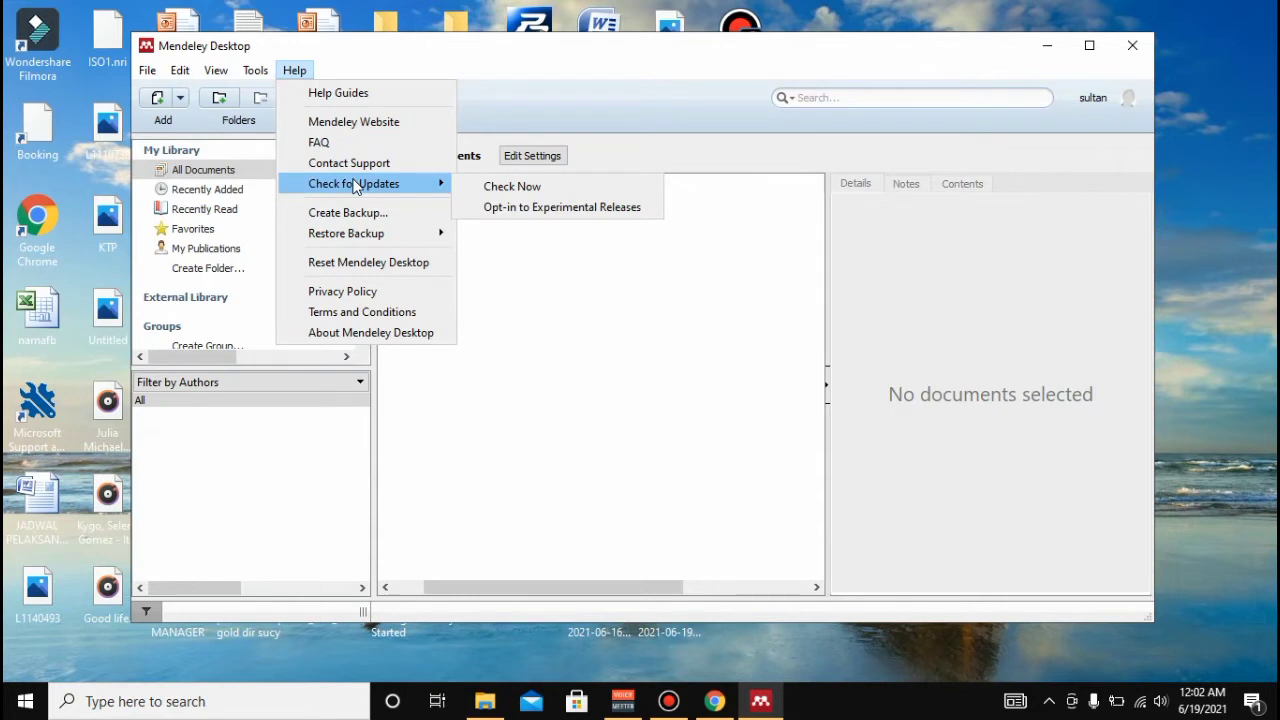
{"action": "left_click", "coordinate": [491, 188]}
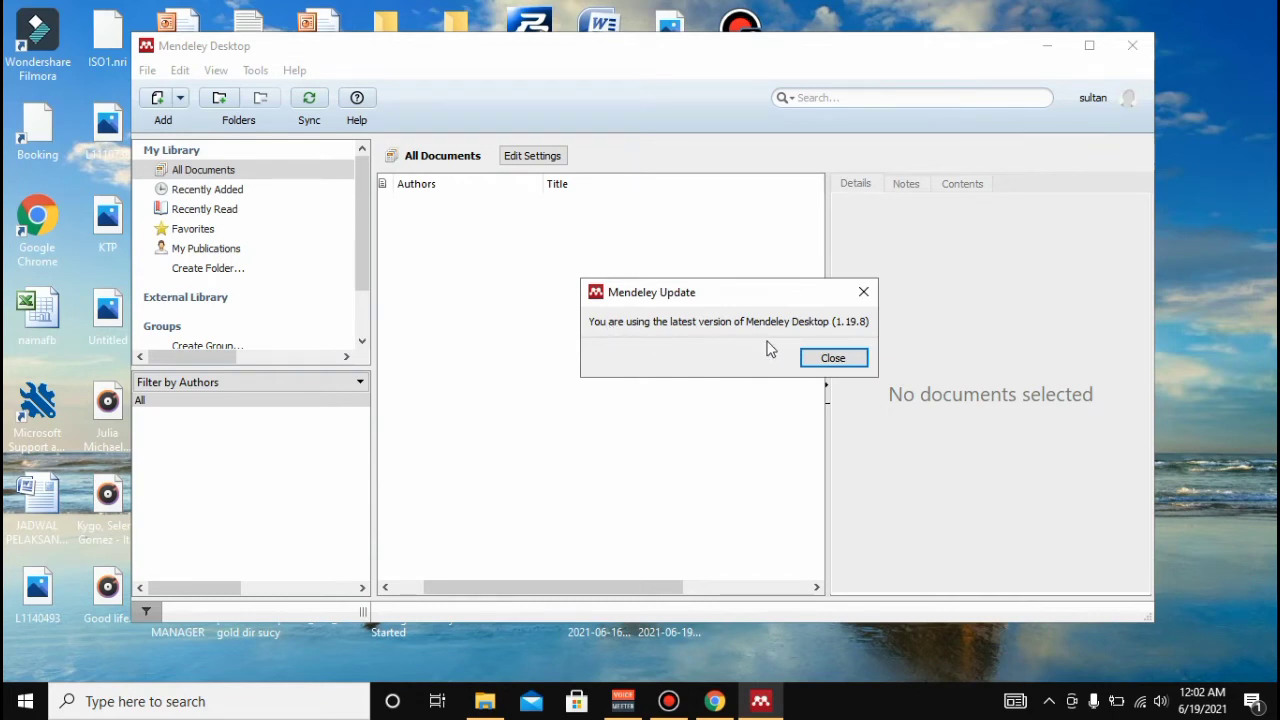
{"action": "left_click", "coordinate": [846, 359]}
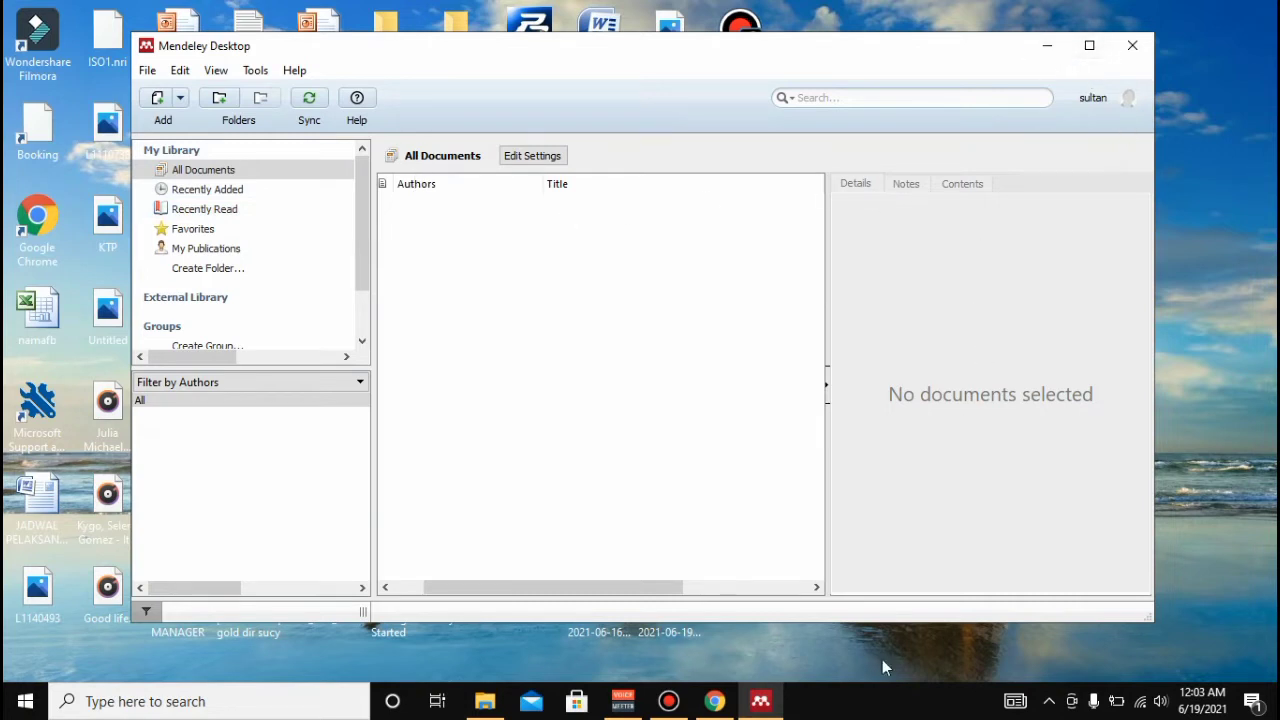
- In Chrome, enter mendeley.com in the Google search box and go to it
{"action": "left_click", "coordinate": [724, 700]}
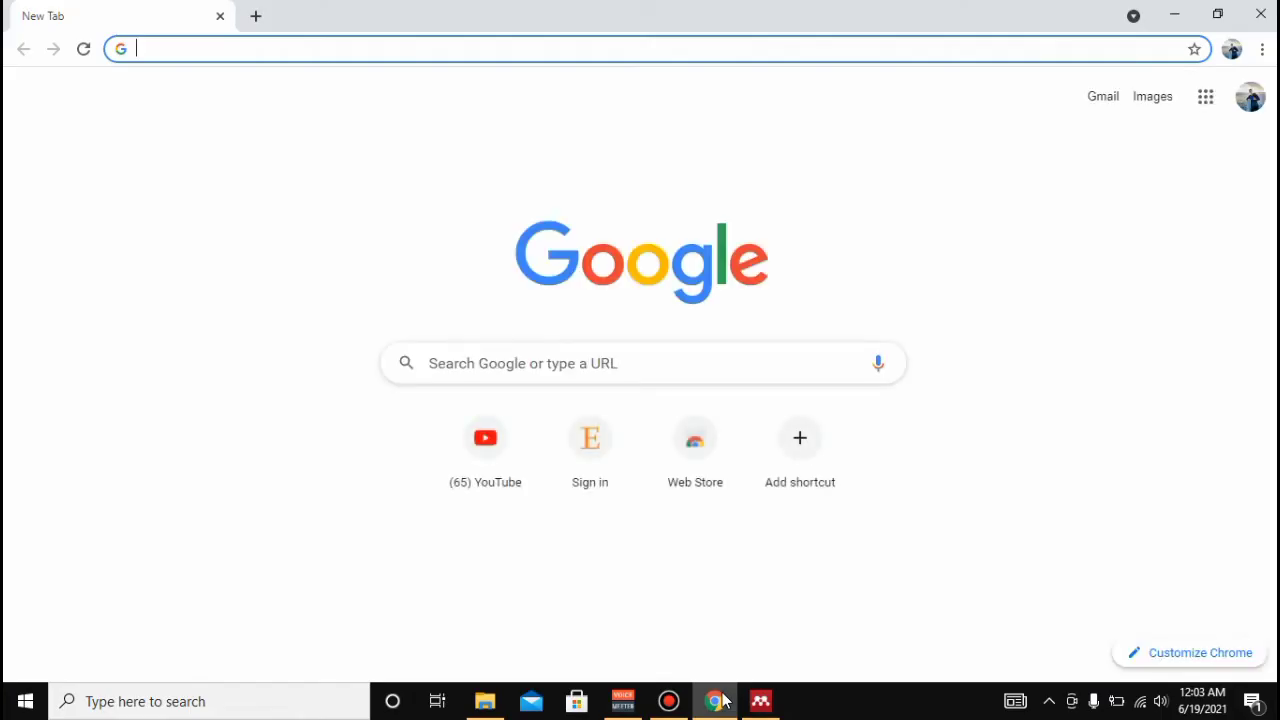
{"action": "left_click", "coordinate": [579, 357]}
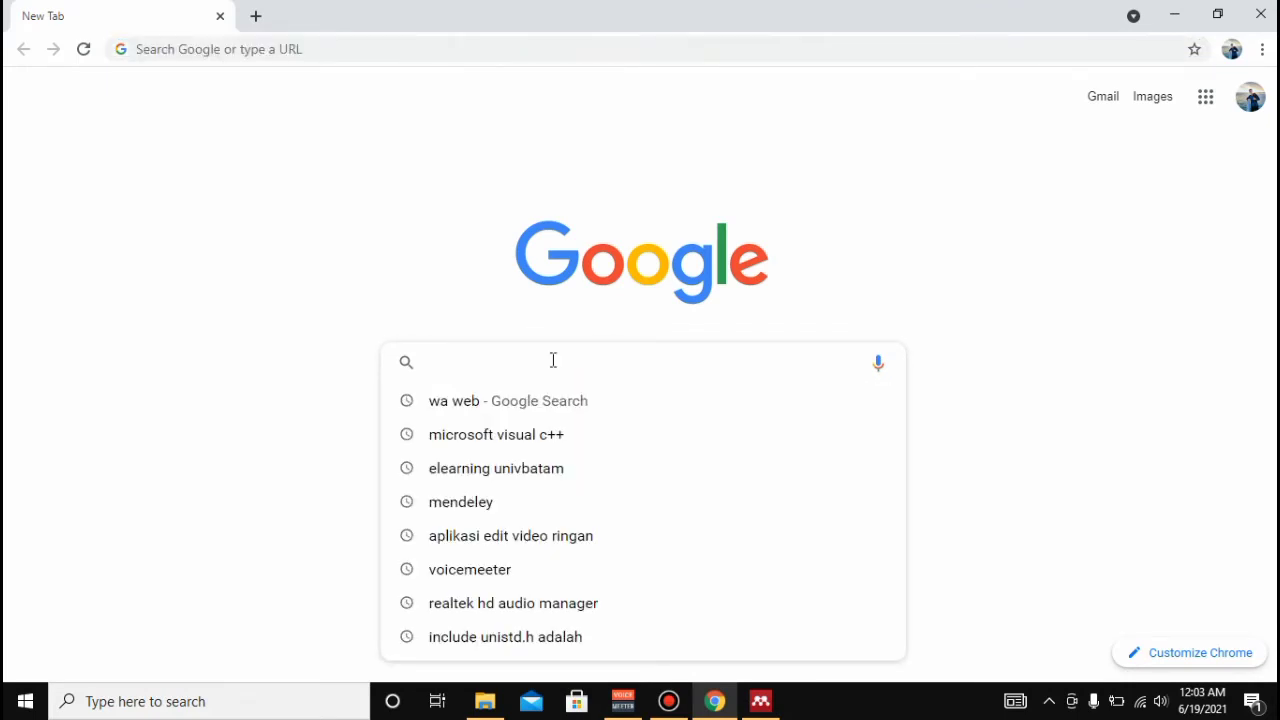
{"action": "type", "text": "mendeley"}
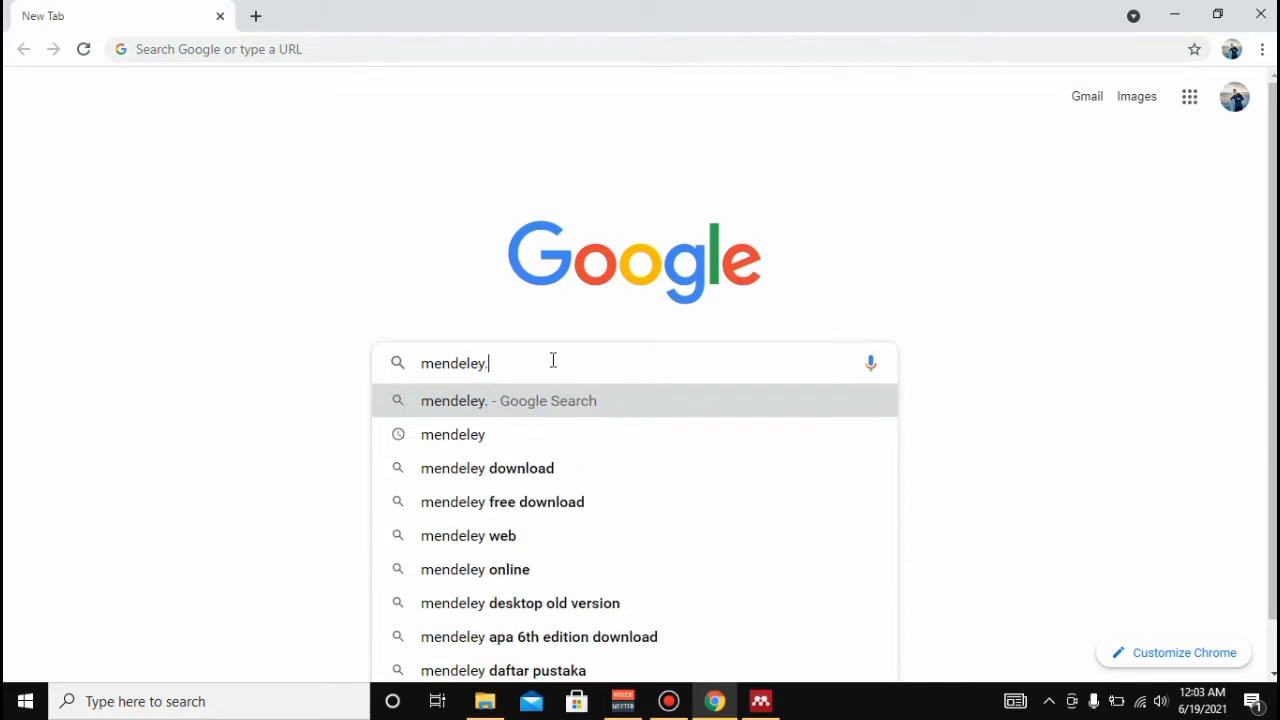
{"action": "type", "text": ".com"}
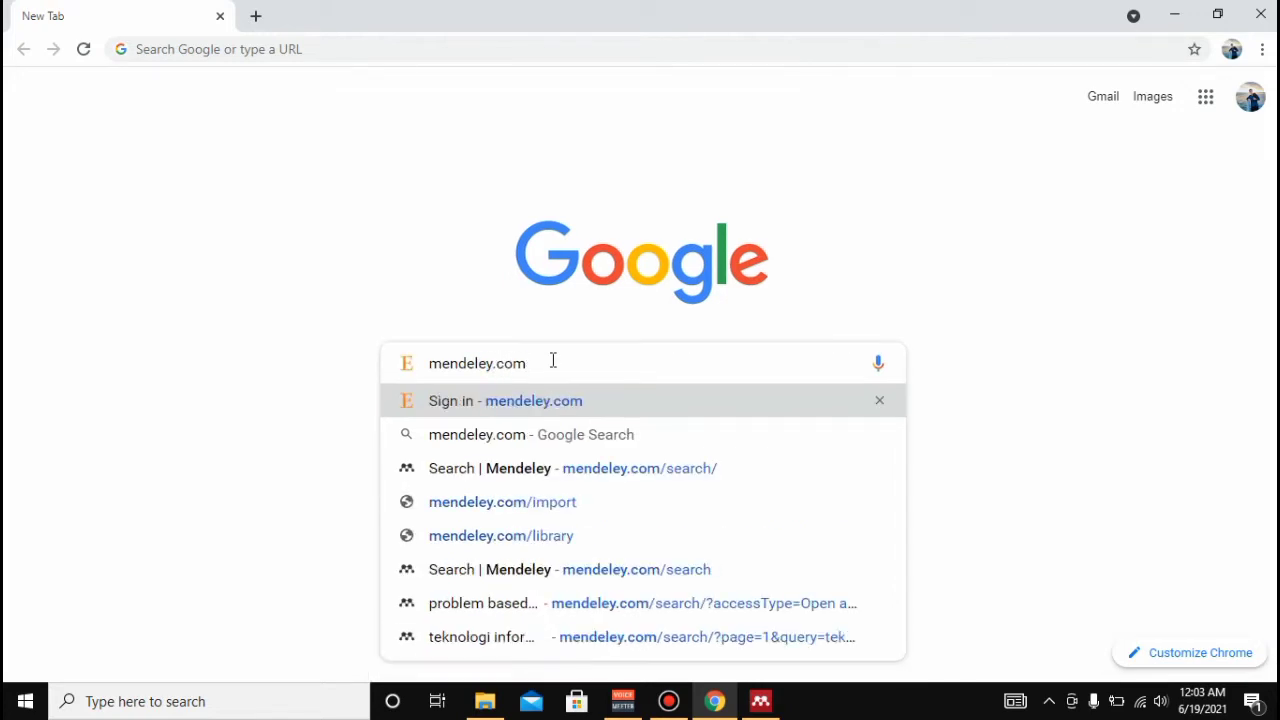
{"action": "key", "text": "Return"}
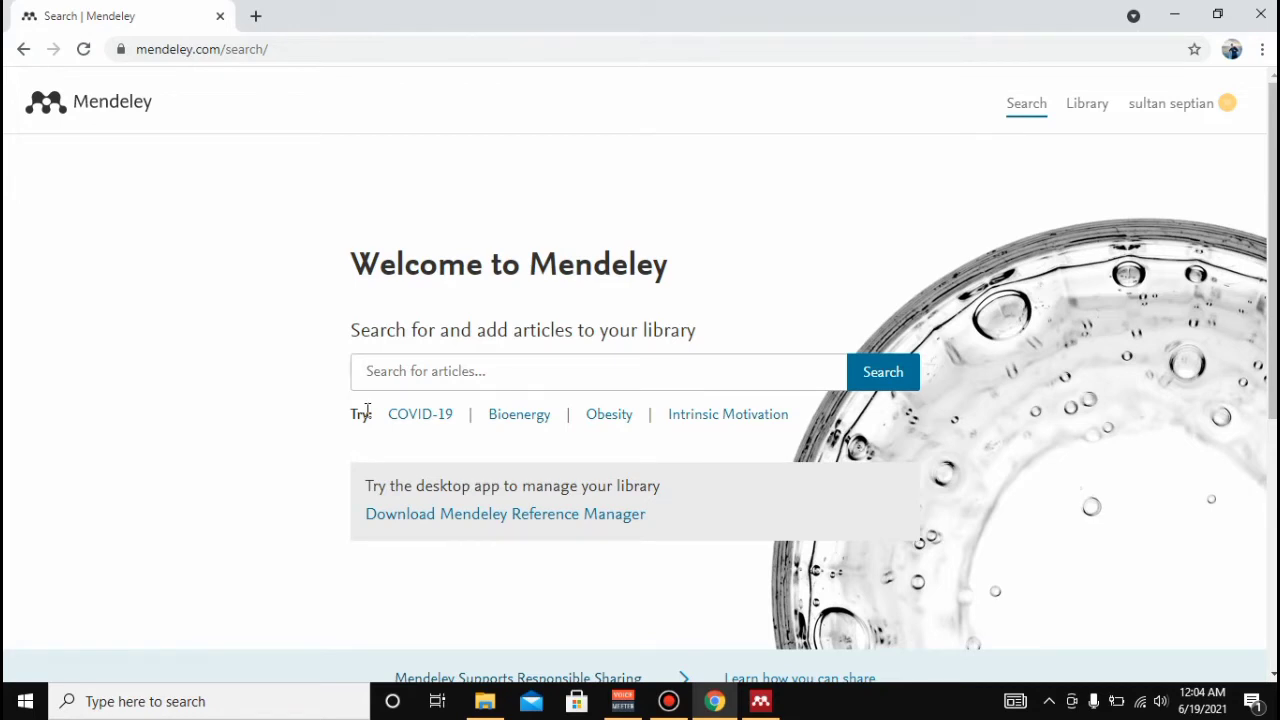
- Search Mendeley articles for 'problem based learning model'
{"action": "left_click", "coordinate": [486, 374]}
{"action": "type", "text": "pr"}
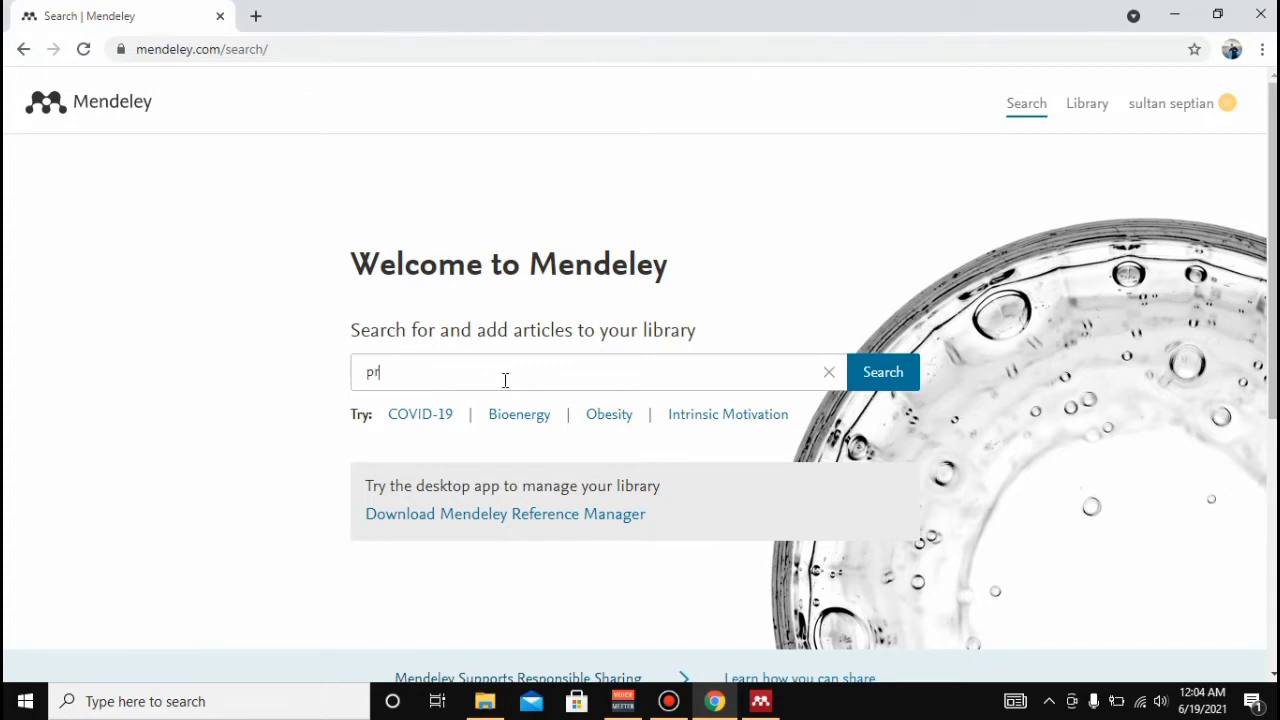
{"action": "type", "text": "oblem based learning model"}
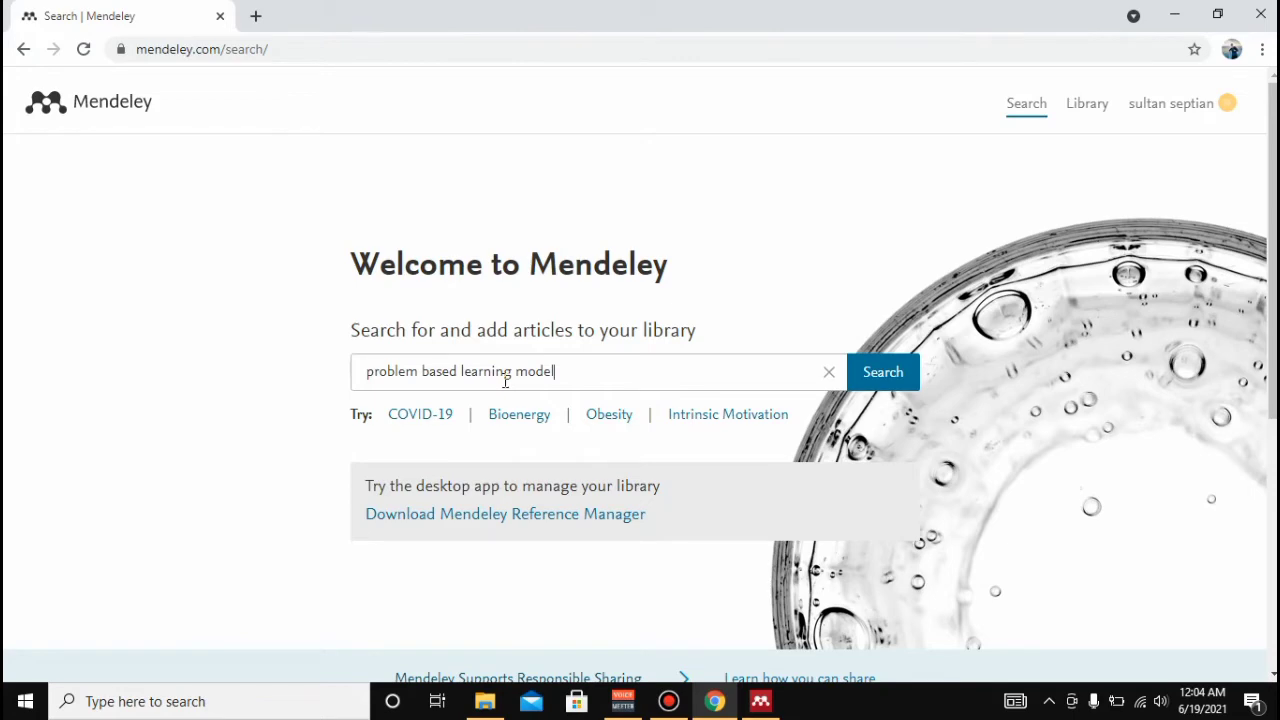
{"action": "left_click", "coordinate": [889, 384]}
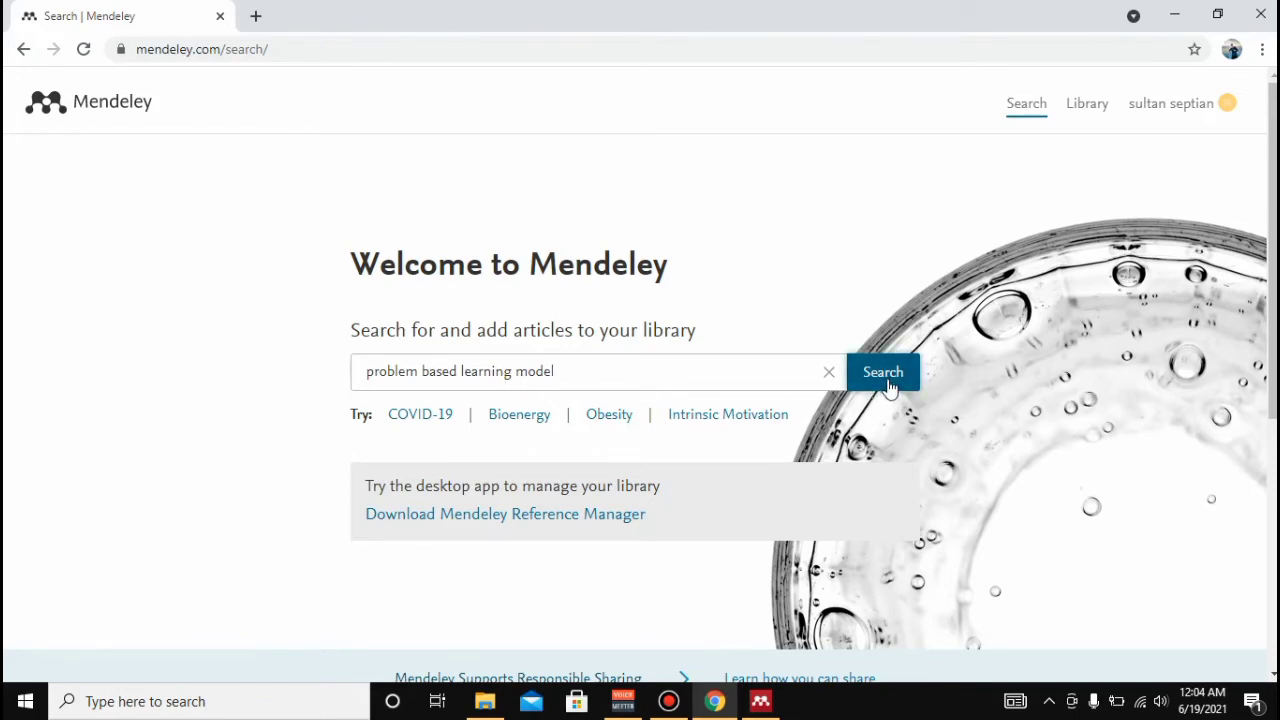